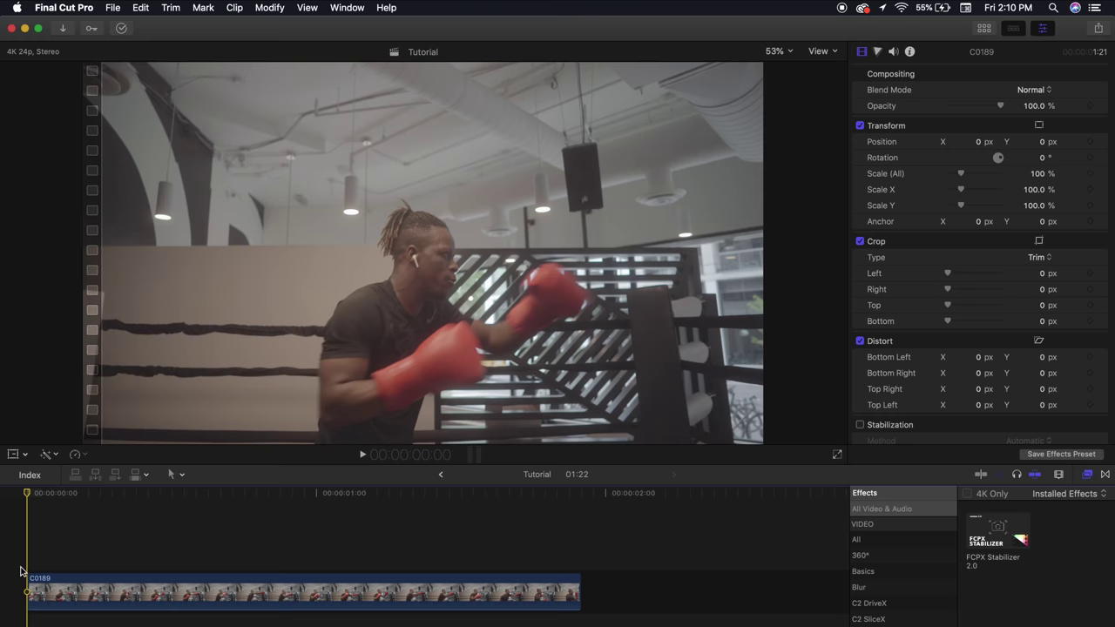
- Play the boxing clip several times from the start to review the shaky footage
{"action": "key", "text": "space"}
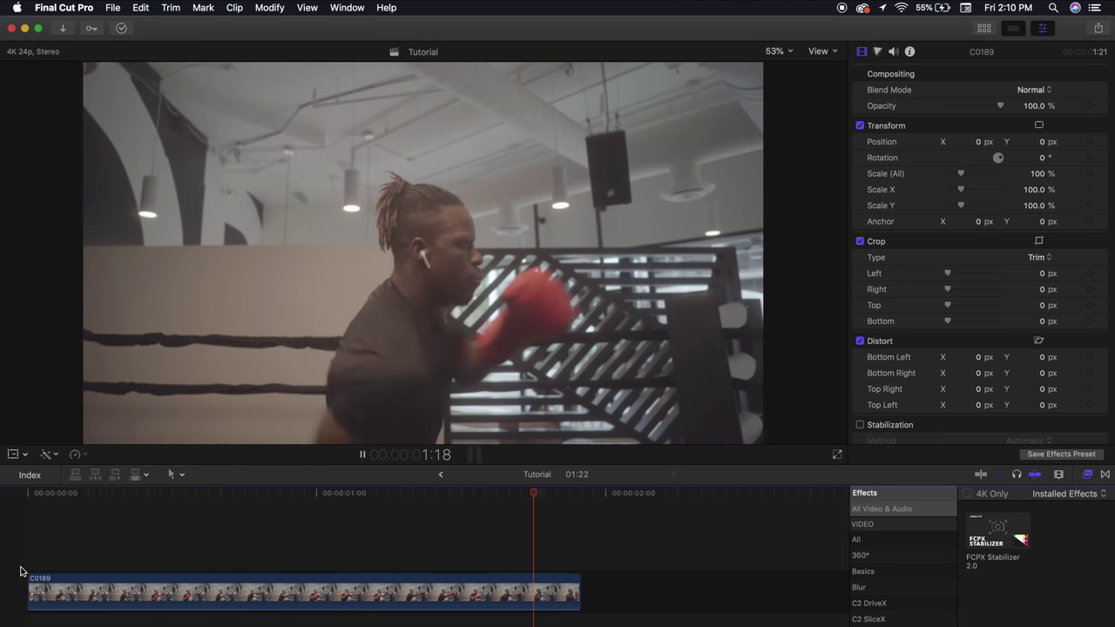
{"action": "key", "text": "Home"}
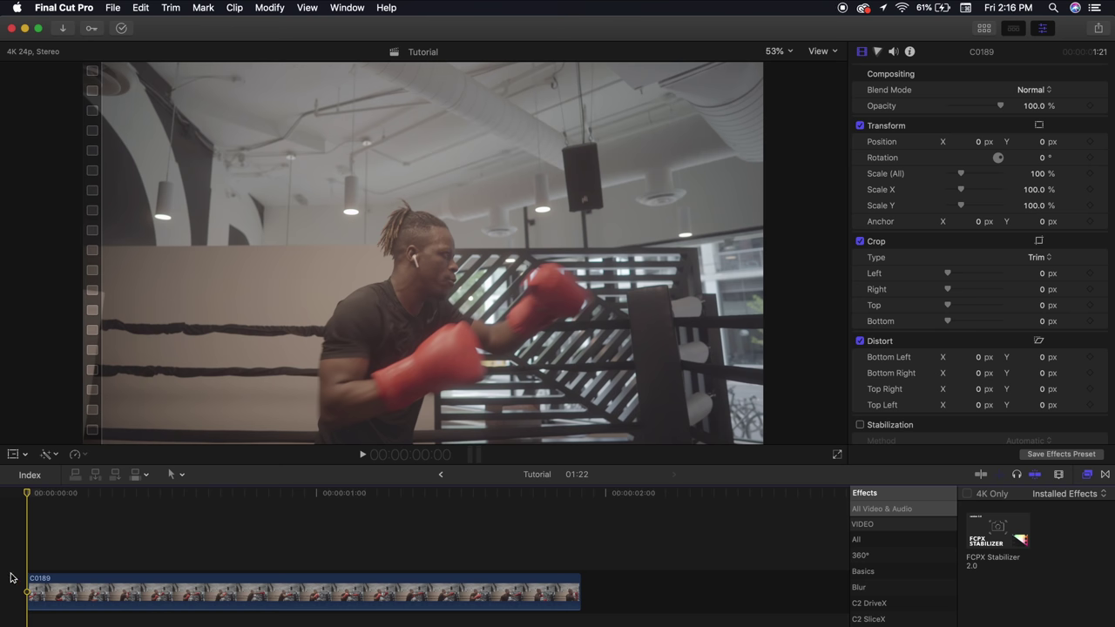
{"action": "key", "text": "space"}
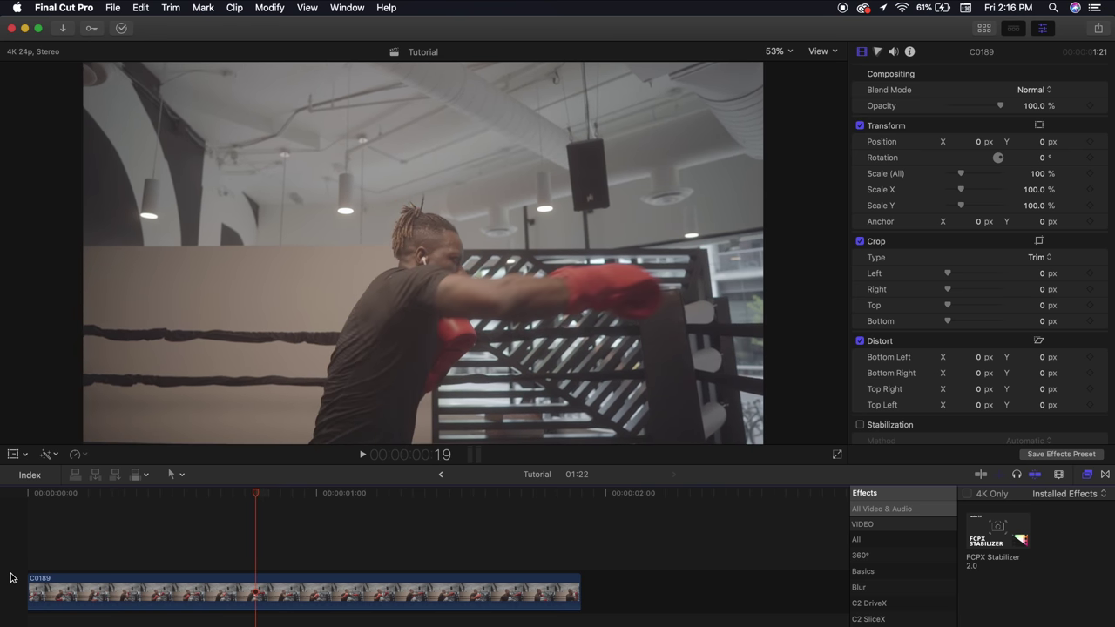
{"action": "key", "text": "Right"}
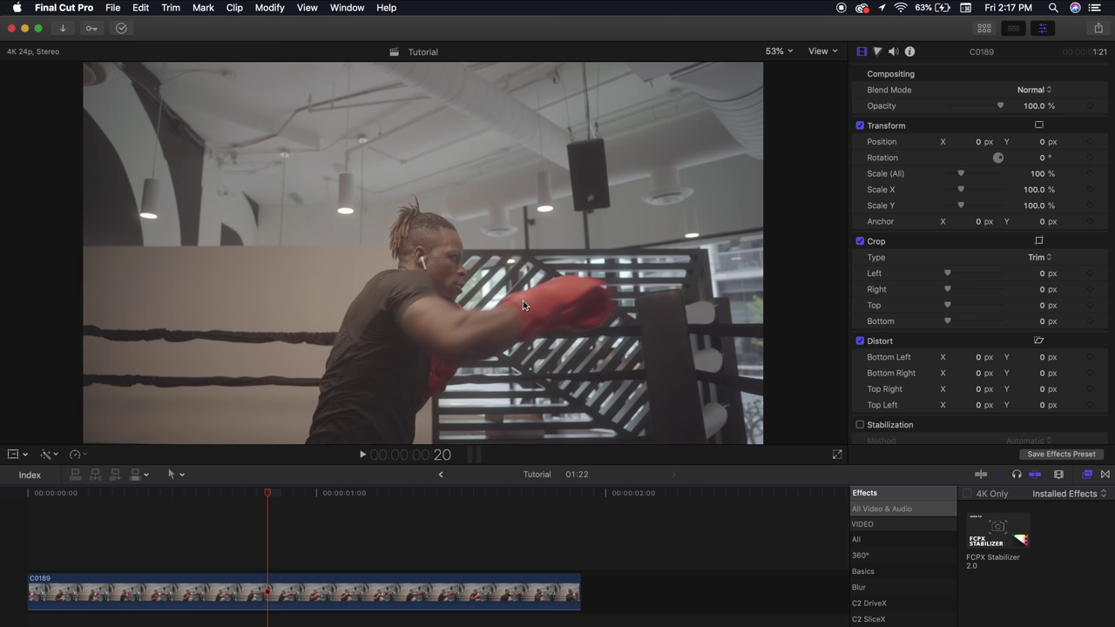
{"action": "key", "text": "Home"}
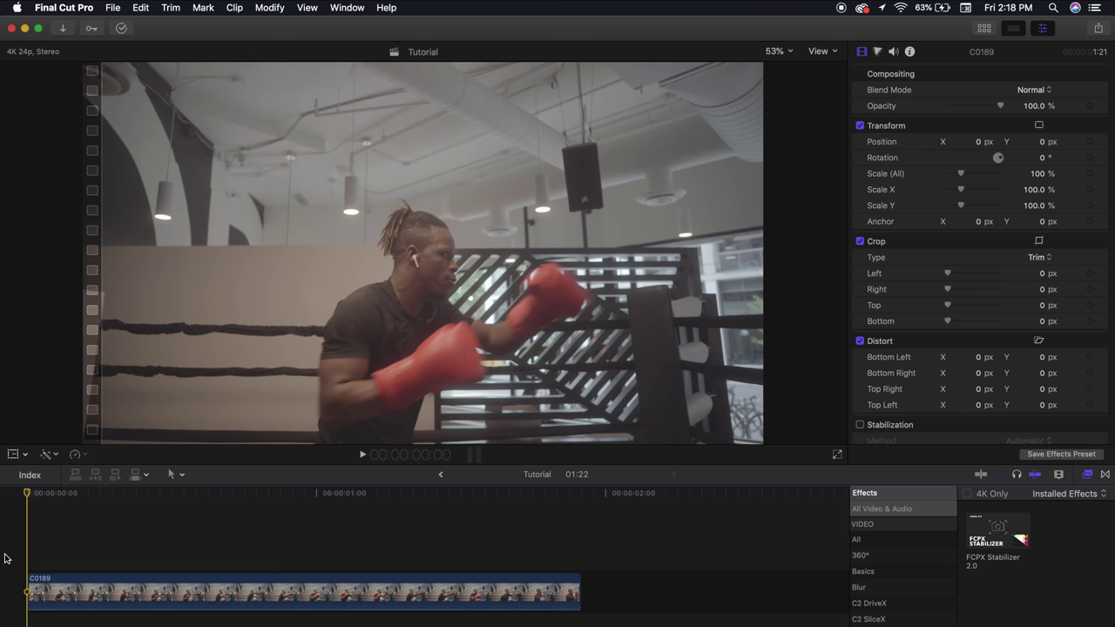
{"action": "key", "text": "space"}
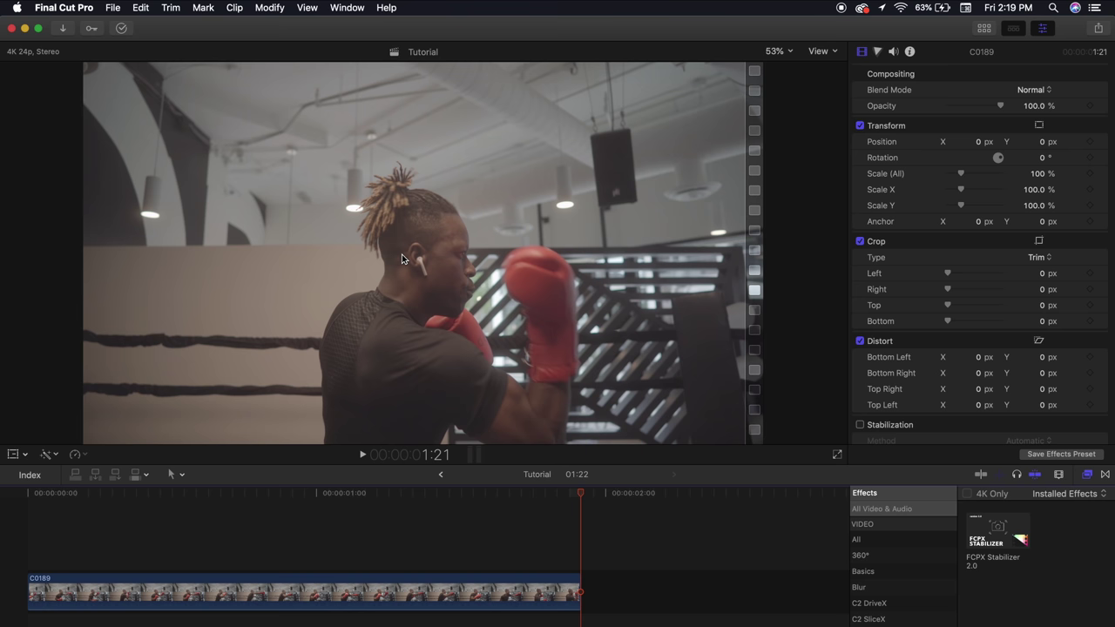
- Apply FCPX Stabilizer 2.0 to the boxing clip with rotation data turned off
{"action": "left_click", "coordinate": [21, 554]}
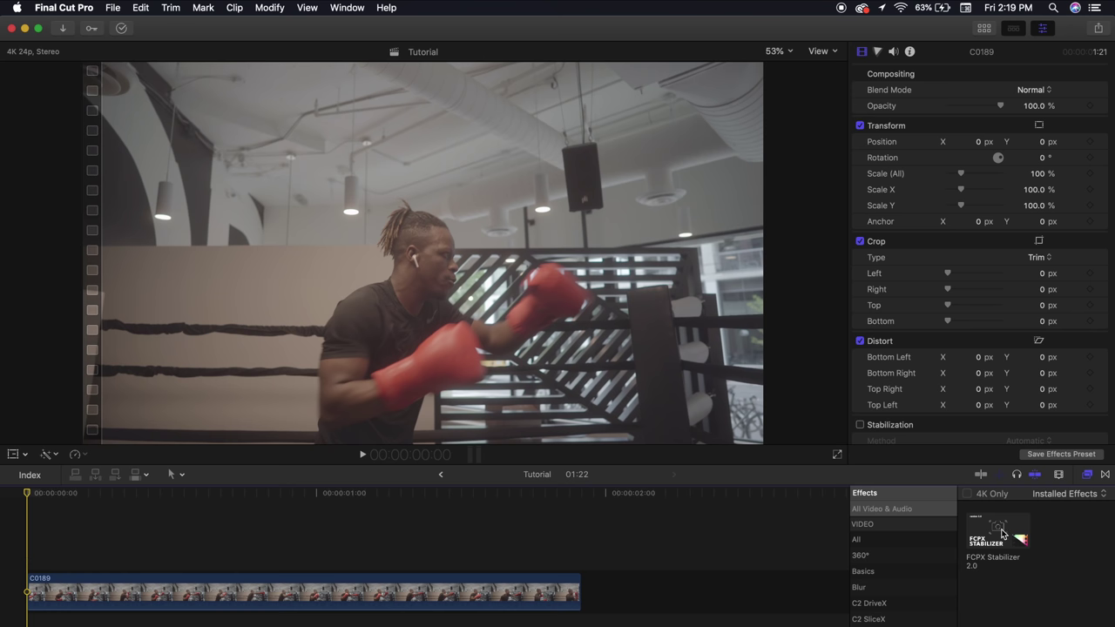
{"action": "left_click_drag", "start_coordinate": [1002, 533], "coordinate": [464, 595]}
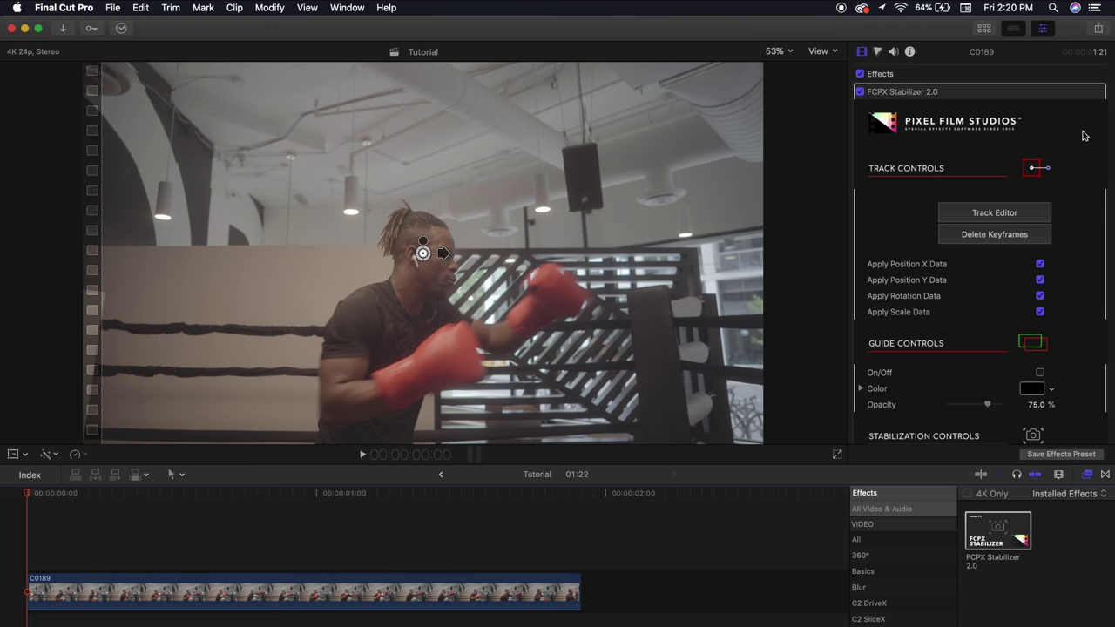
{"action": "left_click", "coordinate": [1041, 297]}
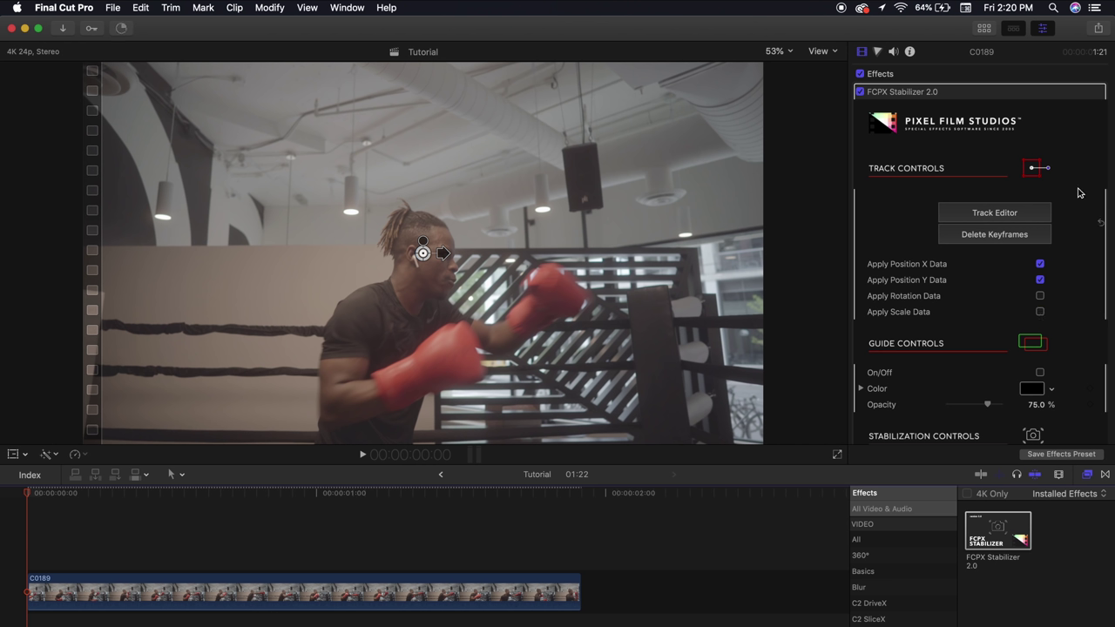
{"action": "left_click", "coordinate": [1002, 215]}
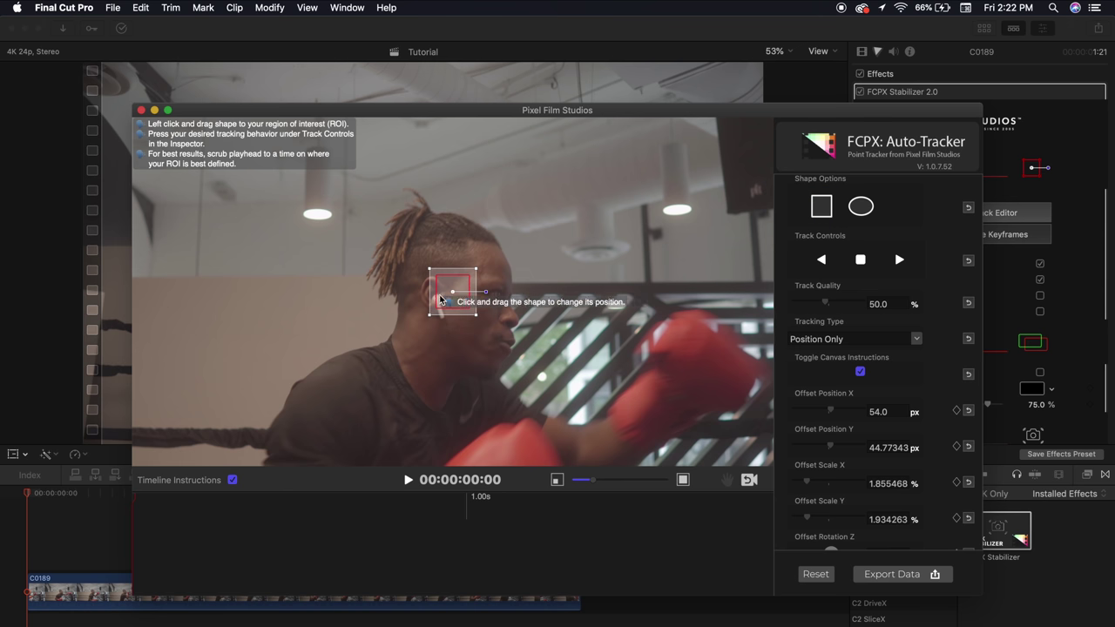
- Place the tracking box over the boxer's AirPod and raise Track Quality to 100
{"action": "mouse_move", "coordinate": [593, 480]}
{"action": "left_mouse_down"}
{"action": "mouse_move", "coordinate": [581, 486]}
{"action": "mouse_move", "coordinate": [599, 484]}
{"action": "left_mouse_up"}
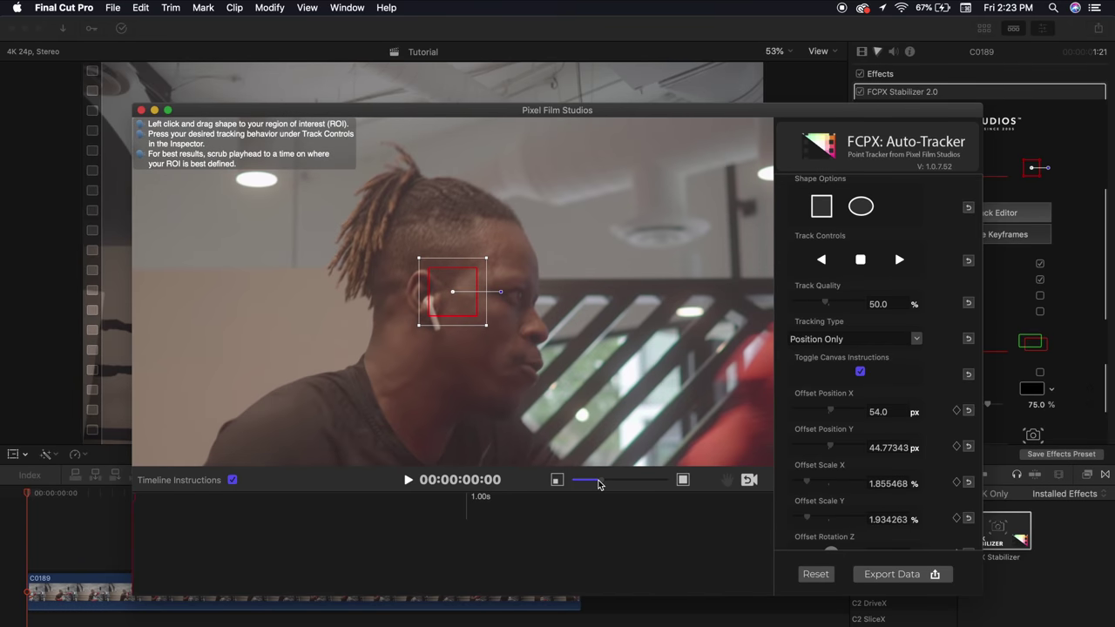
{"action": "left_click", "coordinate": [727, 480]}
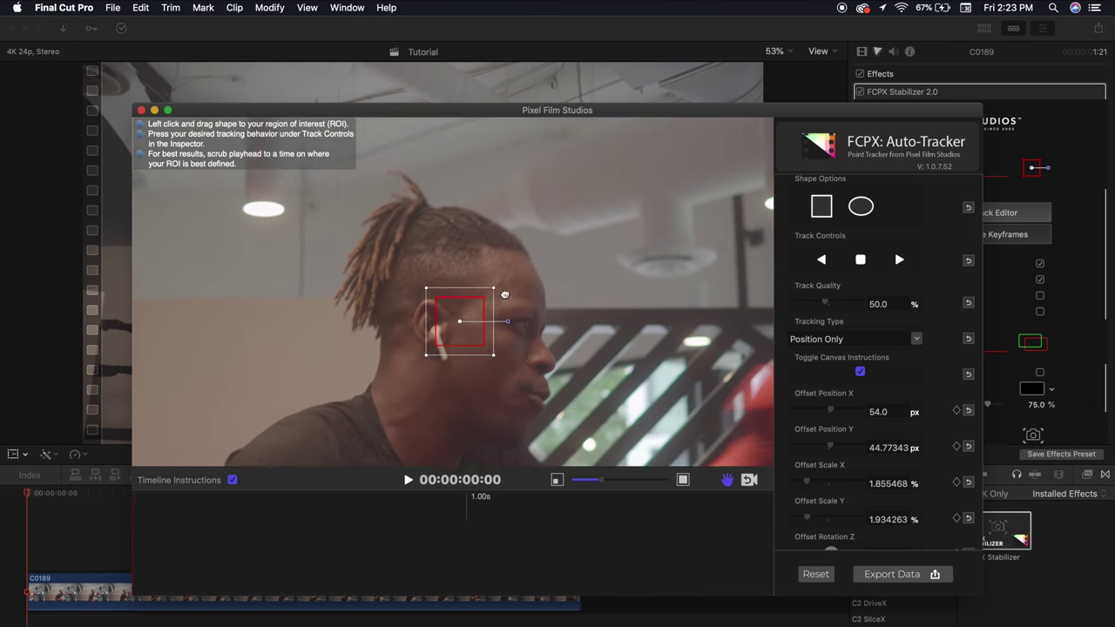
{"action": "mouse_move", "coordinate": [512, 300]}
{"action": "left_mouse_down"}
{"action": "mouse_move", "coordinate": [603, 296]}
{"action": "mouse_move", "coordinate": [499, 324]}
{"action": "mouse_move", "coordinate": [514, 351]}
{"action": "left_mouse_up"}
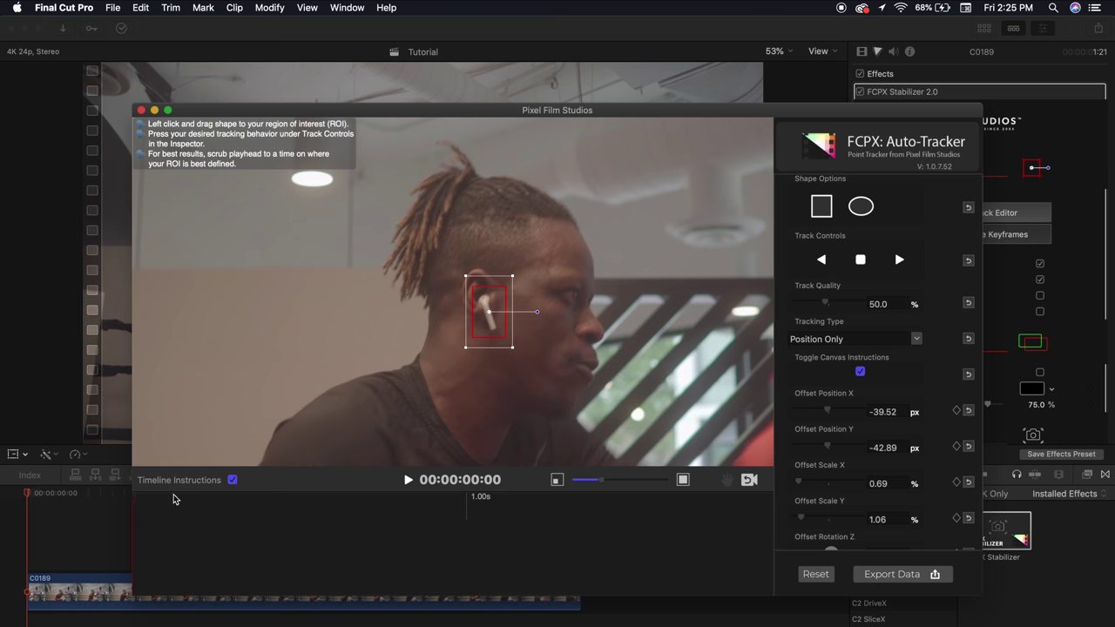
{"action": "mouse_move", "coordinate": [136, 501]}
{"action": "left_mouse_down"}
{"action": "mouse_move", "coordinate": [266, 500]}
{"action": "mouse_move", "coordinate": [127, 504]}
{"action": "left_mouse_up"}
{"action": "left_click_drag", "start_coordinate": [827, 304], "coordinate": [878, 302]}
- Track the AirPod forward through all 46 frames using Position Only tracking
{"action": "left_click", "coordinate": [916, 339]}
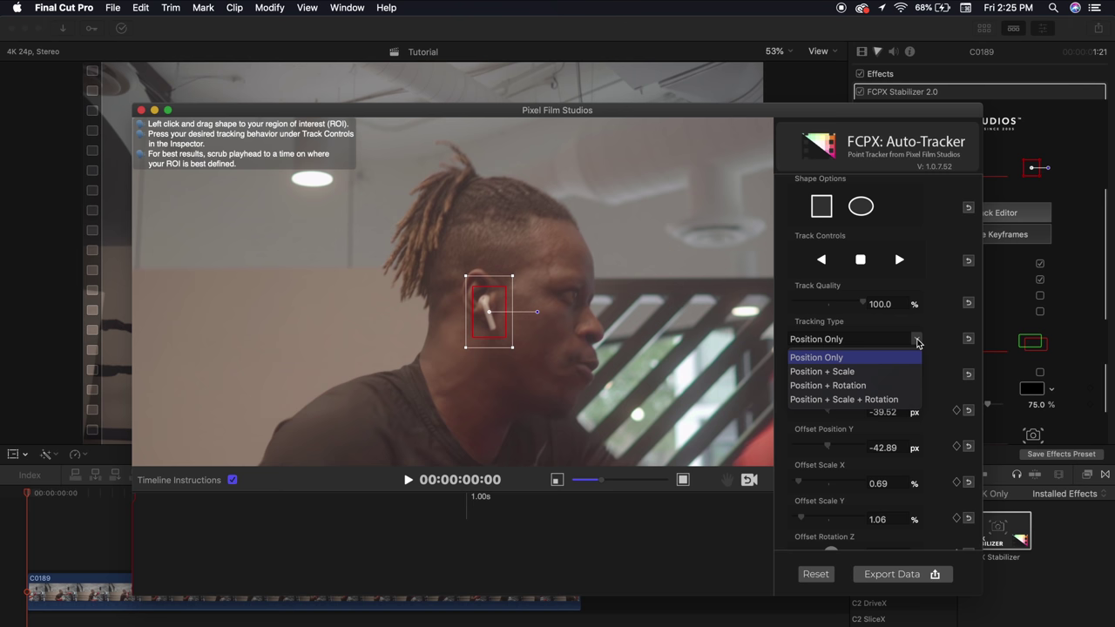
{"action": "left_click", "coordinate": [833, 358]}
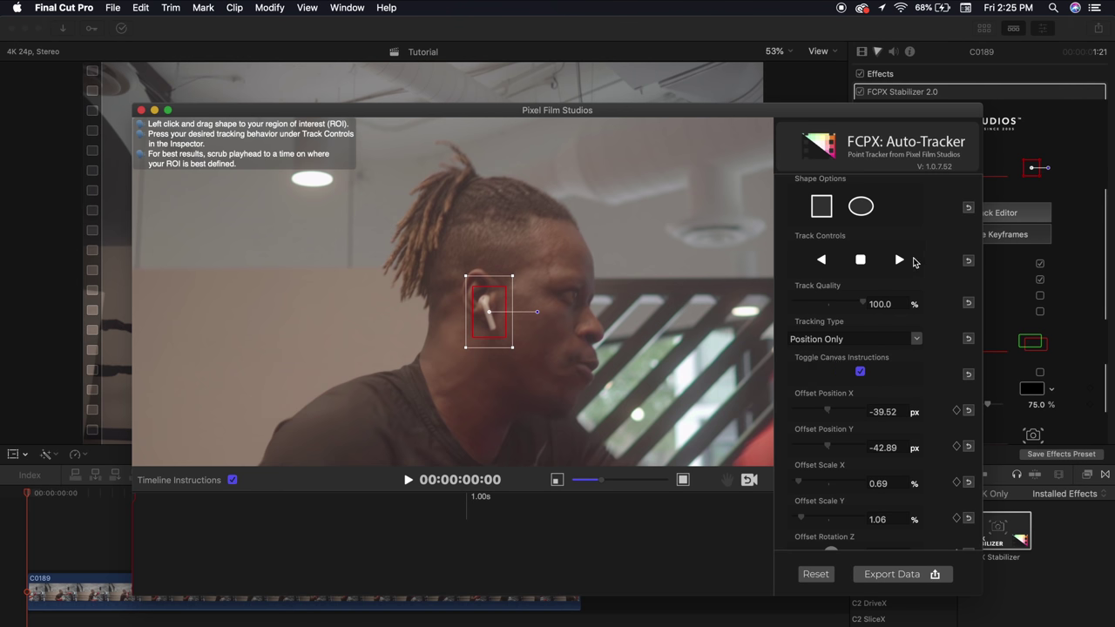
{"action": "left_click", "coordinate": [899, 261]}
{"action": "left_click", "coordinate": [899, 261]}
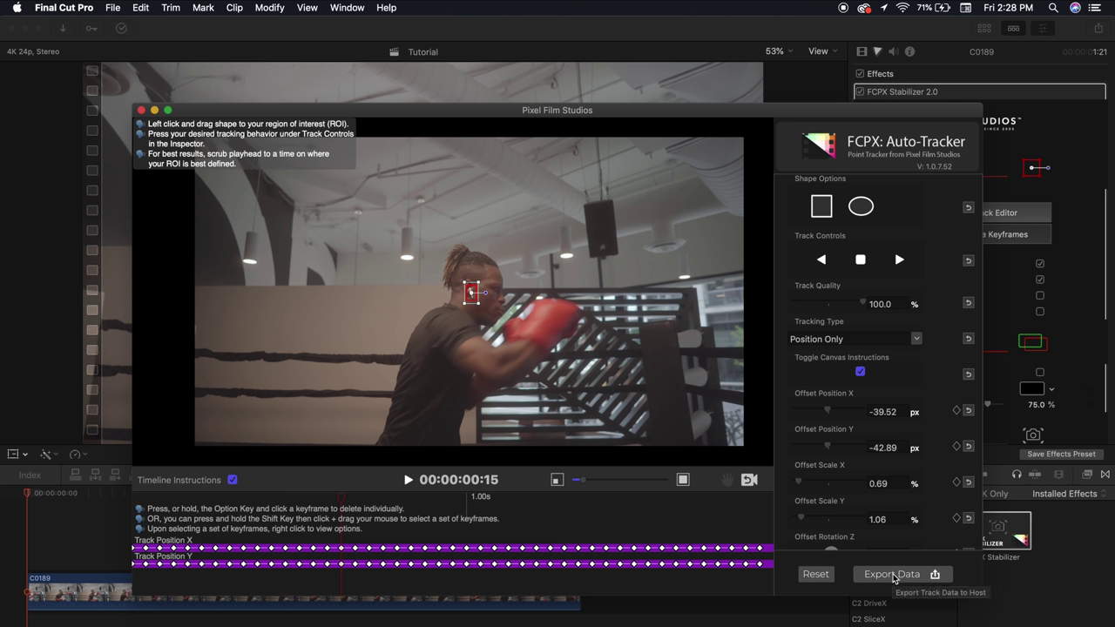
- Export the tracking data to the clip and play it back stabilized
{"action": "left_click", "coordinate": [892, 574]}
{"action": "key", "text": "space"}
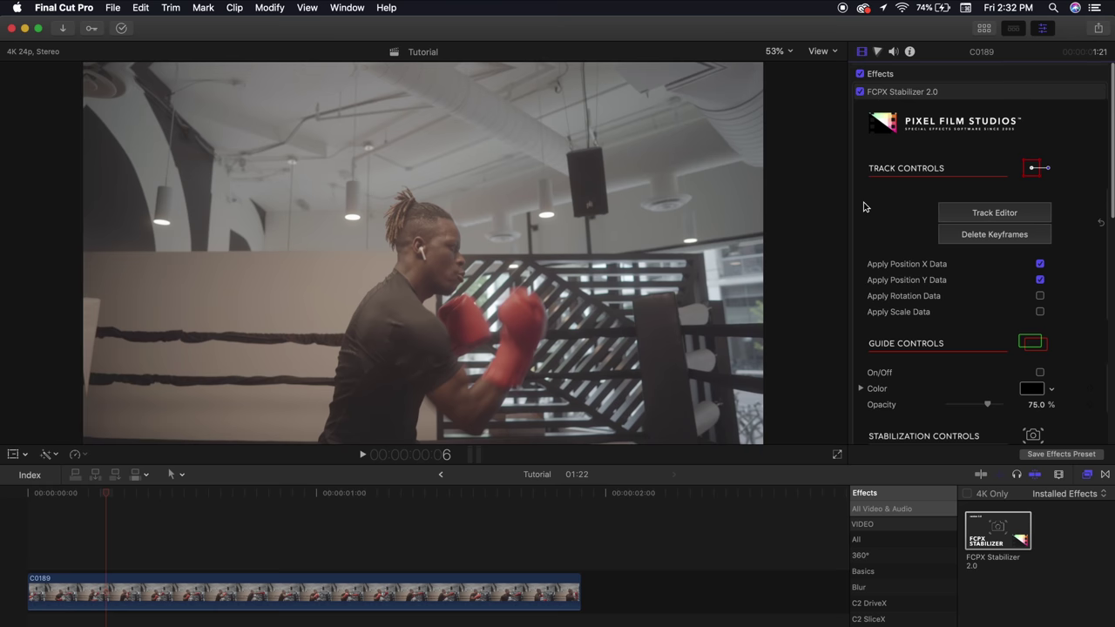
{"action": "scroll", "coordinate": [871, 207], "scroll_direction": "down", "scroll_amount": 3}
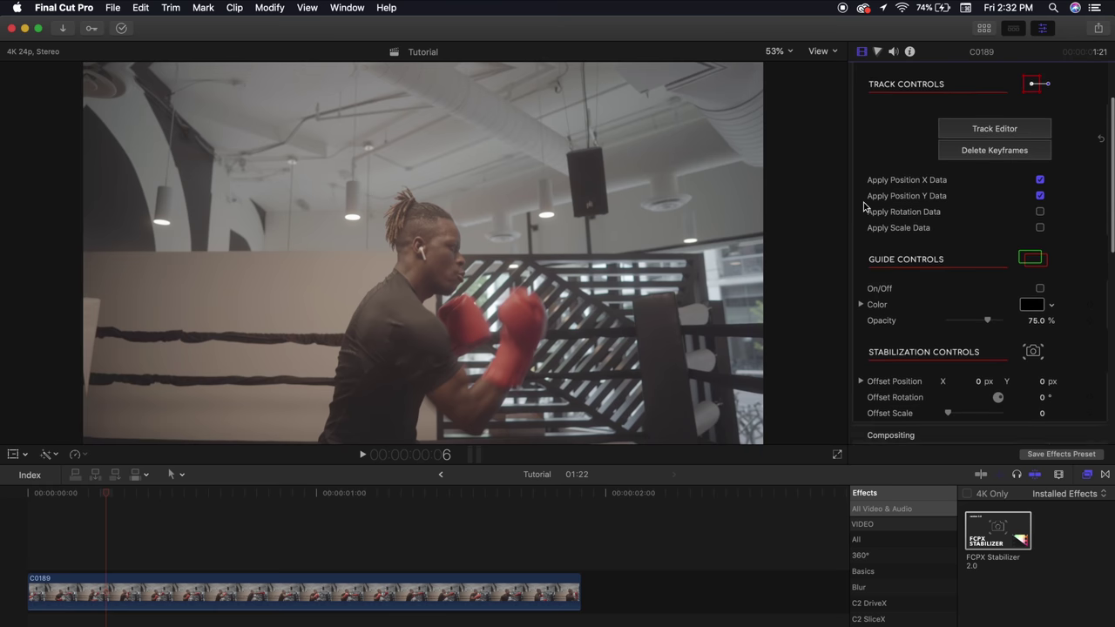
- Show the framing guide at 100% opacity, review it, then hide it and replay
{"action": "left_click", "coordinate": [1040, 286]}
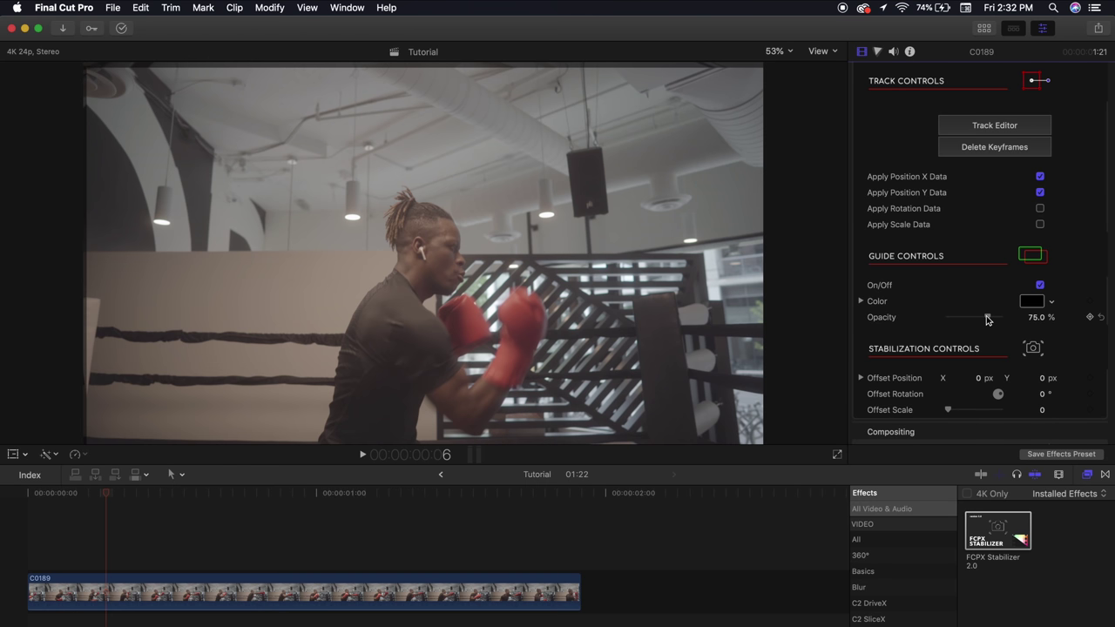
{"action": "left_click_drag", "start_coordinate": [987, 319], "coordinate": [1000, 317]}
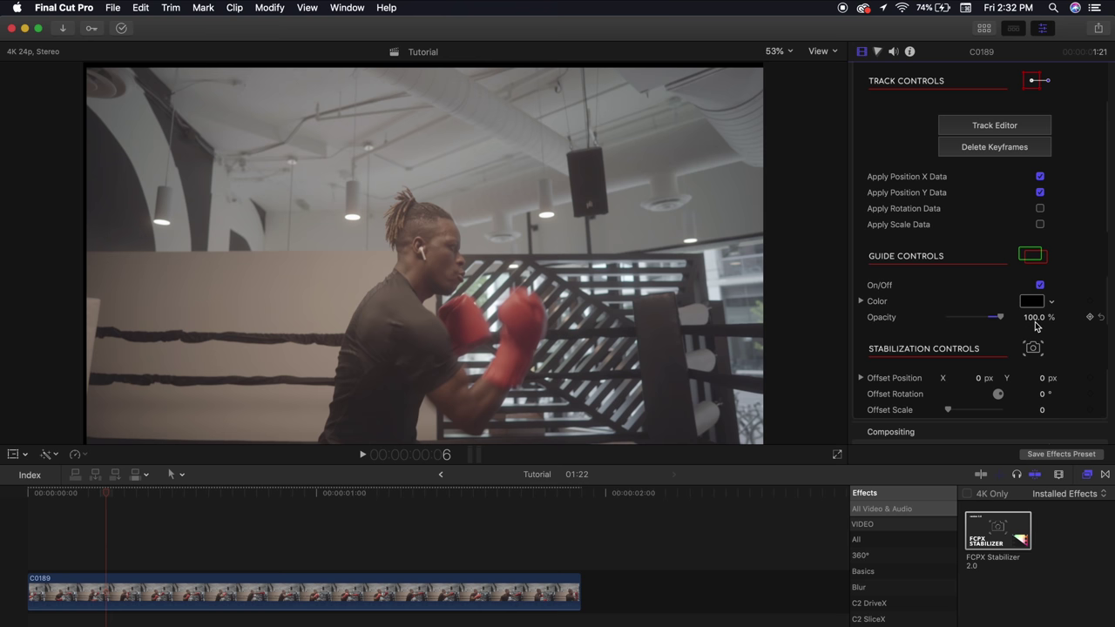
{"action": "left_click", "coordinate": [25, 502]}
{"action": "key", "text": "space"}
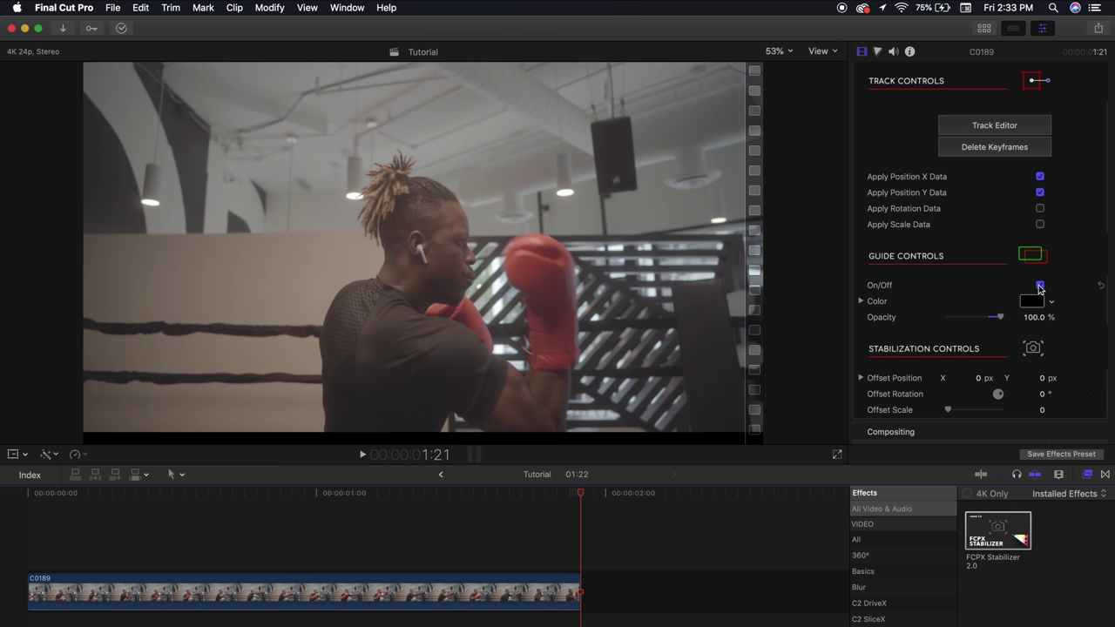
{"action": "left_click", "coordinate": [1039, 286]}
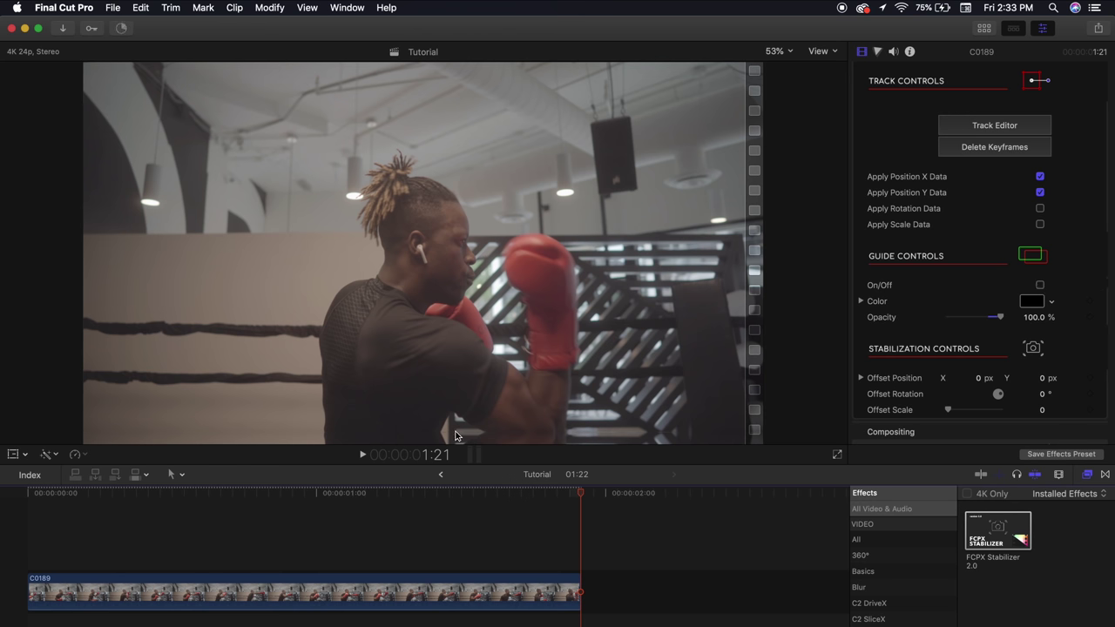
{"action": "left_click", "coordinate": [26, 494]}
{"action": "key", "text": "space"}
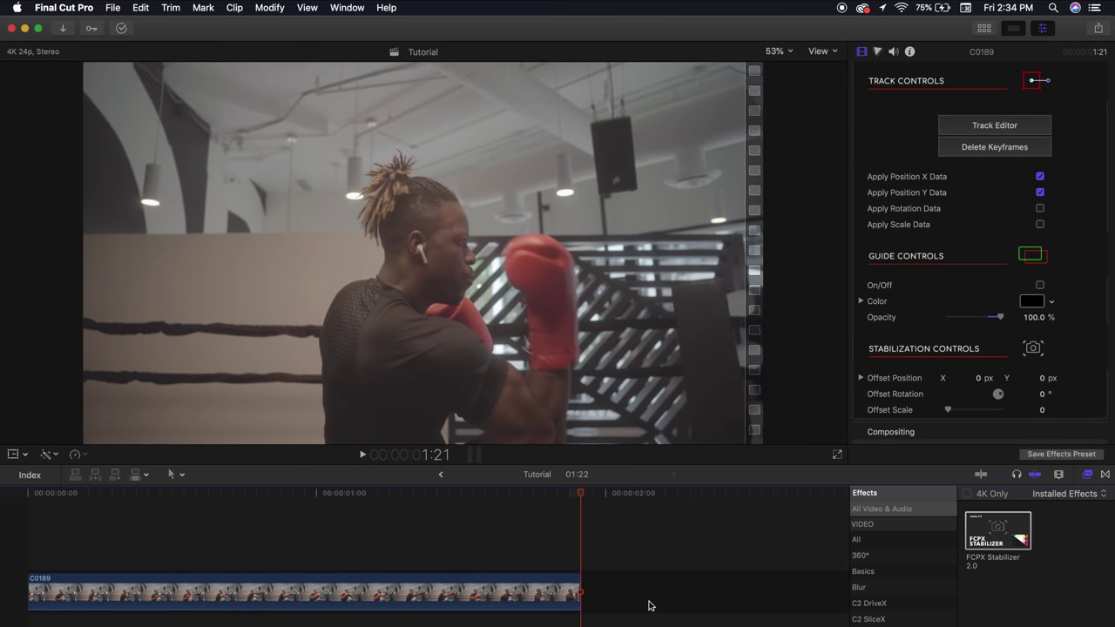
- Turn on the stabilizer guide and set Offset Scale to 10, then rewind to the start
{"action": "left_click", "coordinate": [566, 591]}
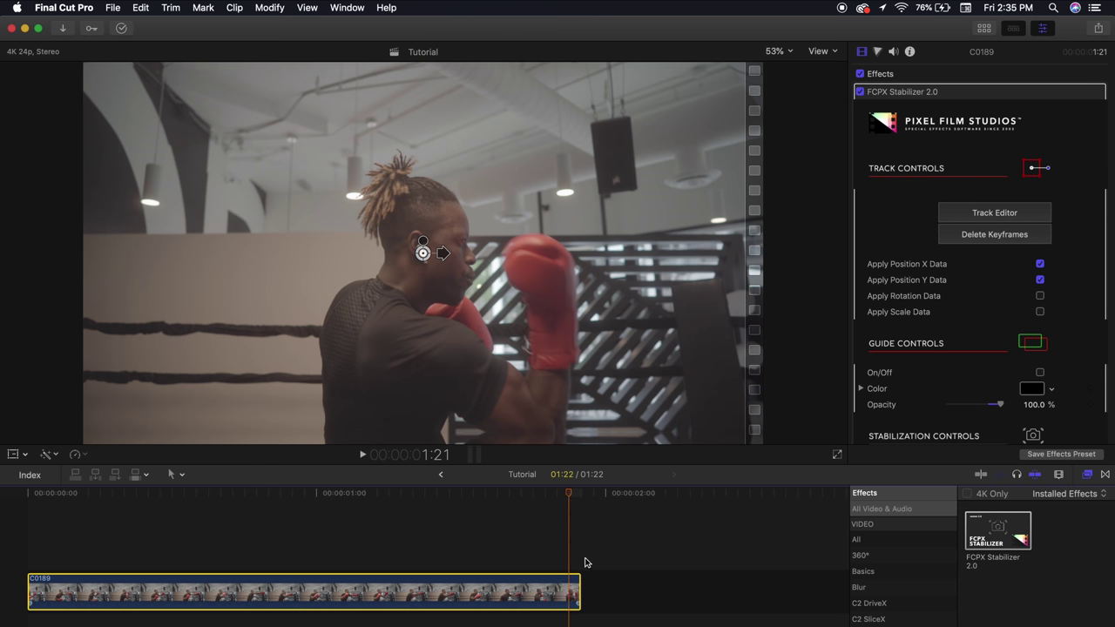
{"action": "left_click", "coordinate": [1039, 372]}
{"action": "scroll", "coordinate": [1037, 373], "scroll_direction": "down", "scroll_amount": 2}
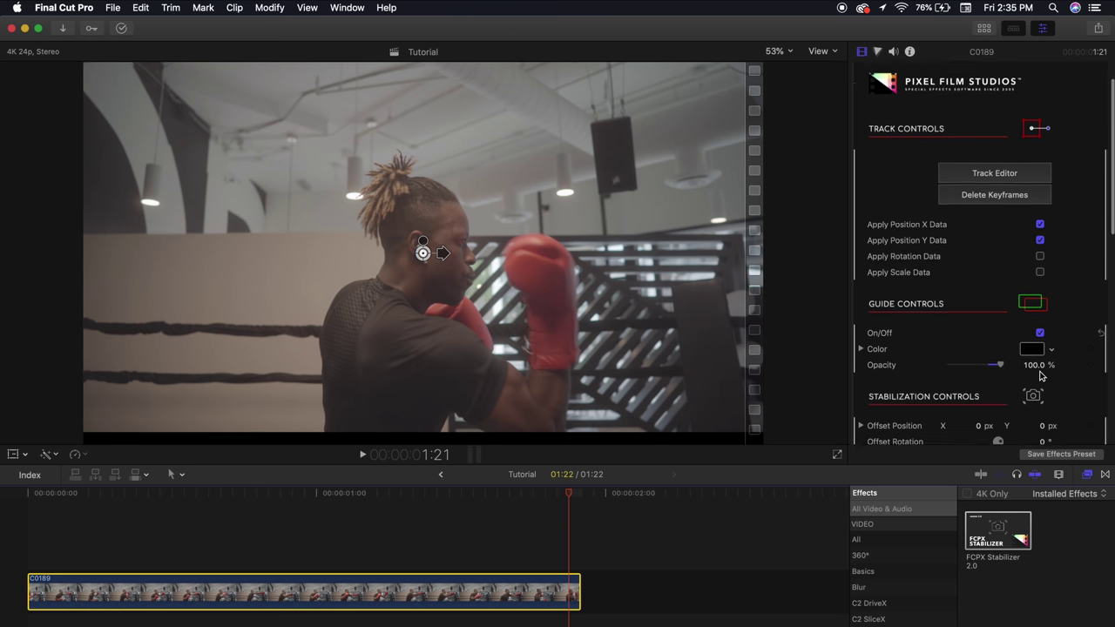
{"action": "scroll", "coordinate": [1001, 371], "scroll_direction": "down", "scroll_amount": 3}
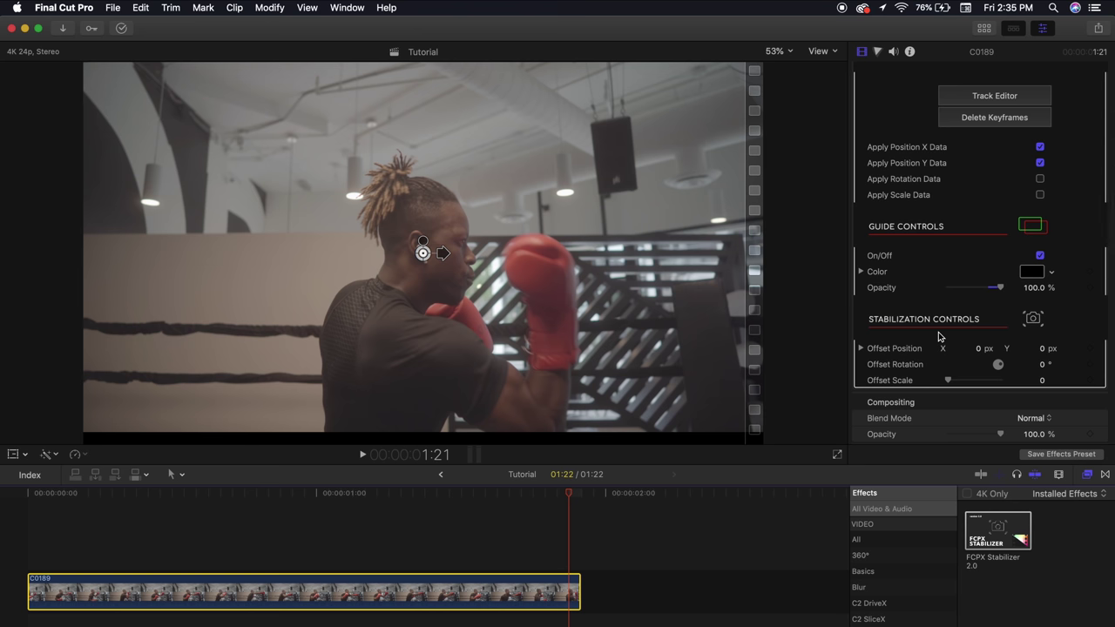
{"action": "mouse_move", "coordinate": [948, 381]}
{"action": "left_click_drag", "start_coordinate": [948, 384], "coordinate": [964, 383]}
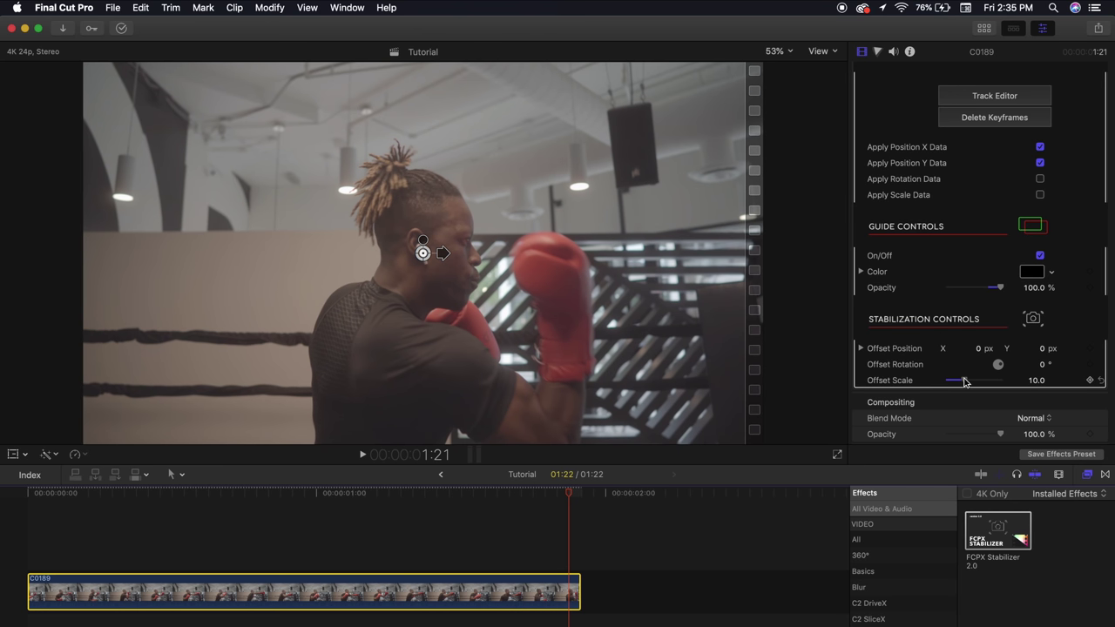
{"action": "left_click", "coordinate": [26, 537]}
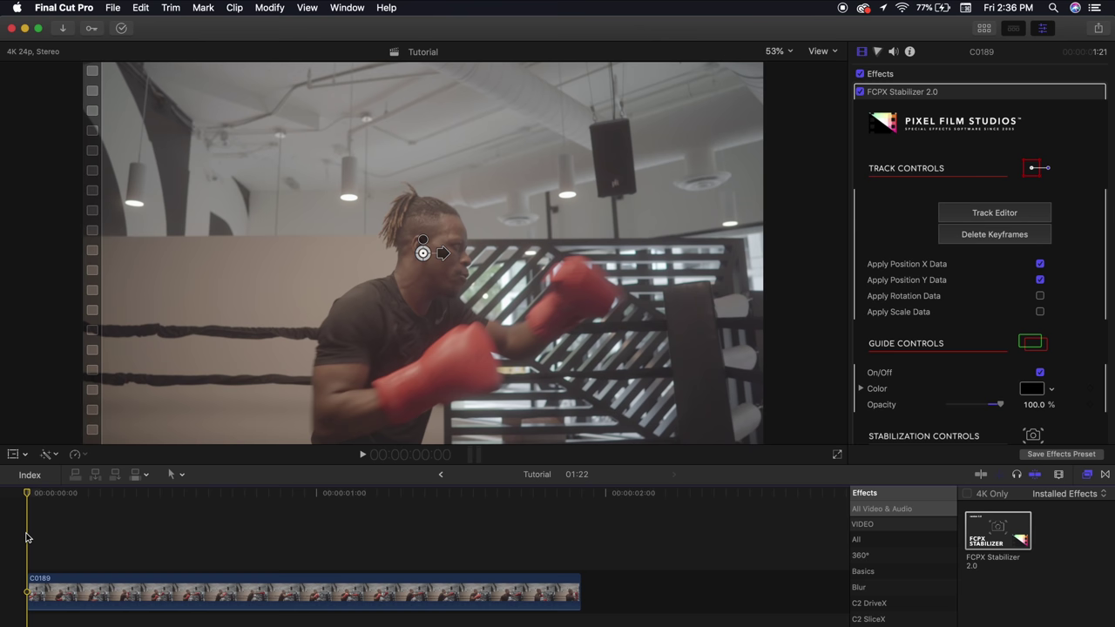
- Play both clips, then drop FCPX Stabilizer 2.0 onto the basketball clip in Tutorial 1
{"action": "key", "text": "space"}
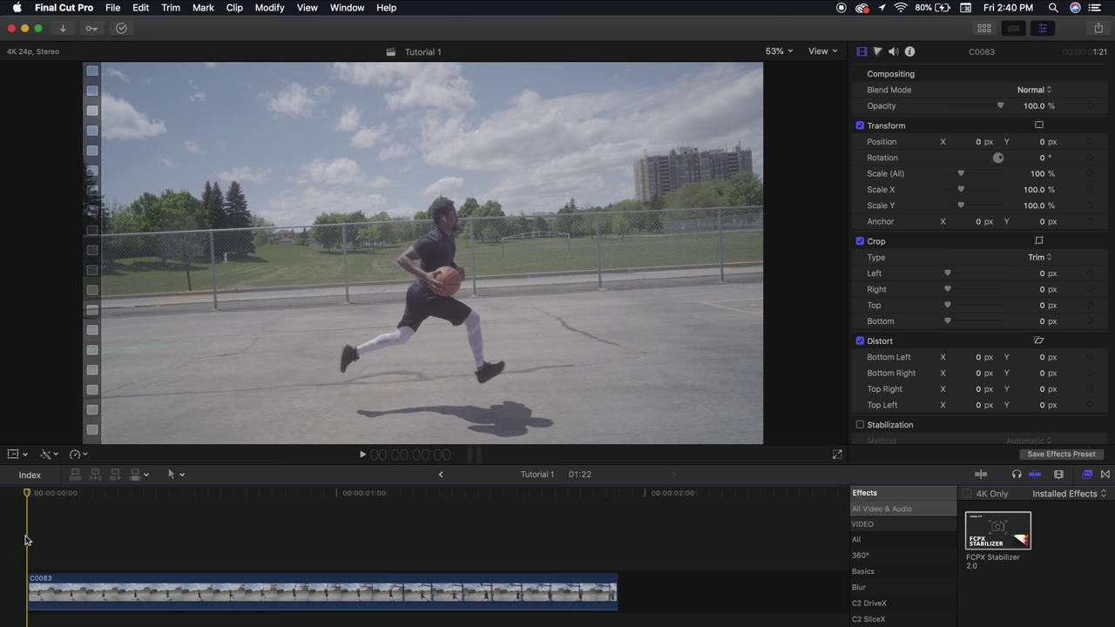
{"action": "key", "text": "space"}
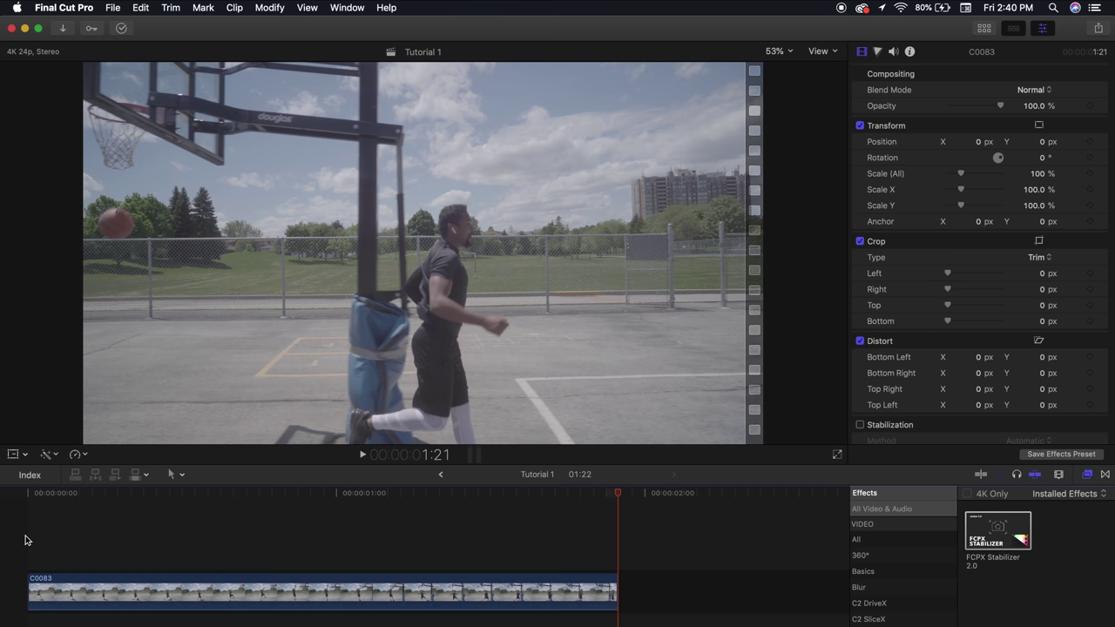
{"action": "left_click", "coordinate": [26, 541]}
{"action": "left_click_drag", "start_coordinate": [997, 530], "coordinate": [503, 593]}
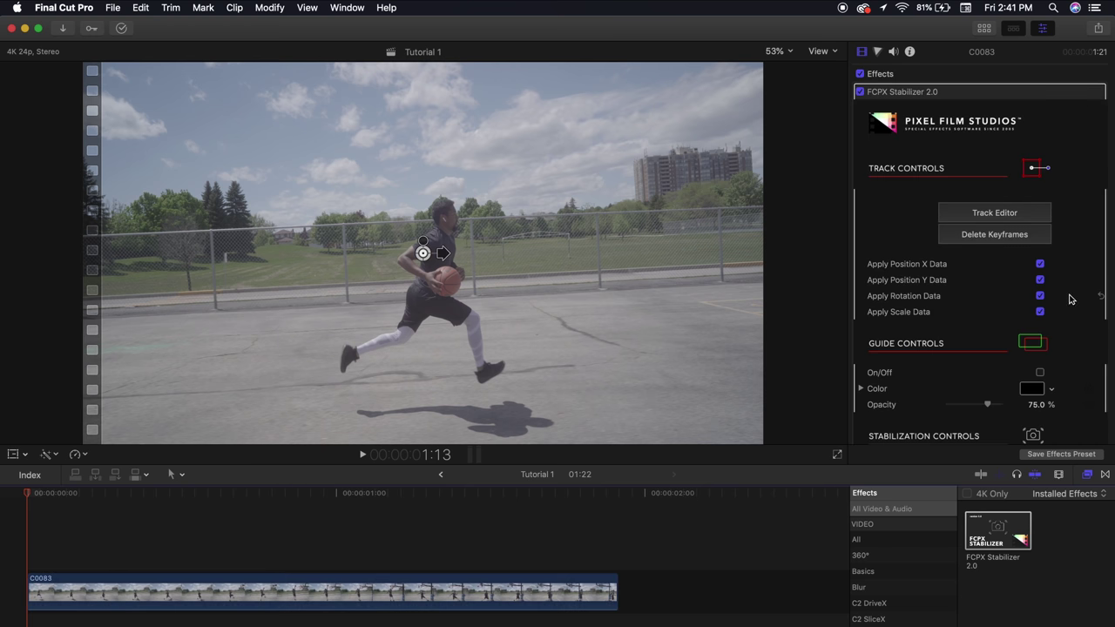
- Turn off rotation and scale data and fit the tracking box around the player's AirPod
{"action": "left_click", "coordinate": [1040, 296]}
{"action": "left_click", "coordinate": [1040, 312]}
{"action": "left_click", "coordinate": [1018, 212]}
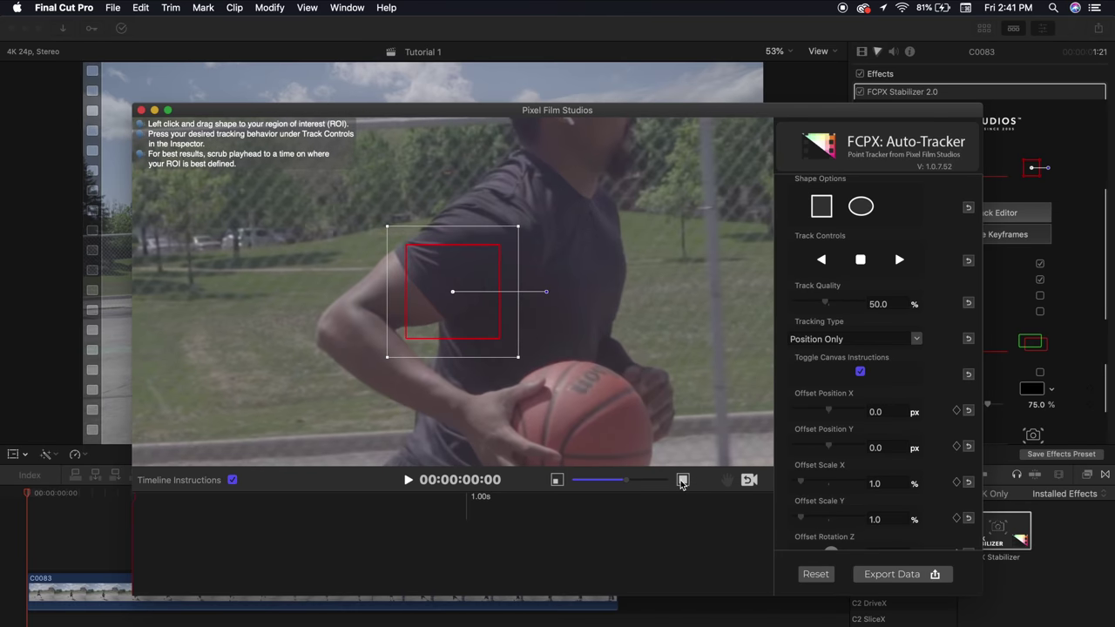
{"action": "left_click", "coordinate": [730, 480]}
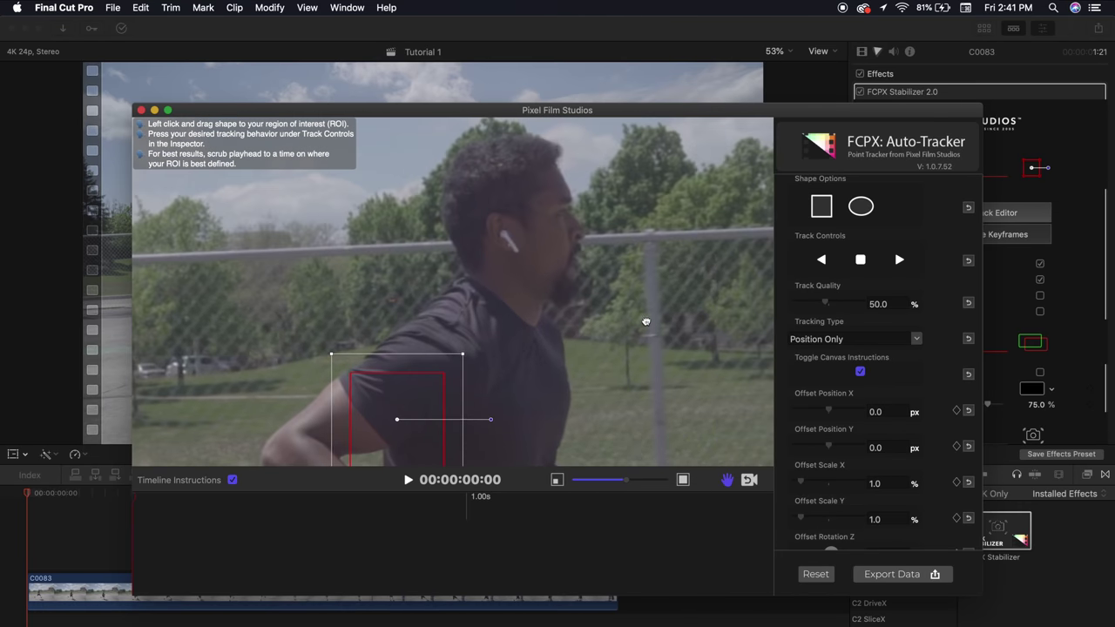
{"action": "mouse_move", "coordinate": [628, 374]}
{"action": "left_mouse_down"}
{"action": "mouse_move", "coordinate": [651, 319]}
{"action": "mouse_move", "coordinate": [492, 342]}
{"action": "left_mouse_up"}
{"action": "mouse_move", "coordinate": [582, 397]}
{"action": "left_mouse_down"}
{"action": "mouse_move", "coordinate": [510, 355]}
{"action": "mouse_move", "coordinate": [499, 335]}
{"action": "left_mouse_up"}
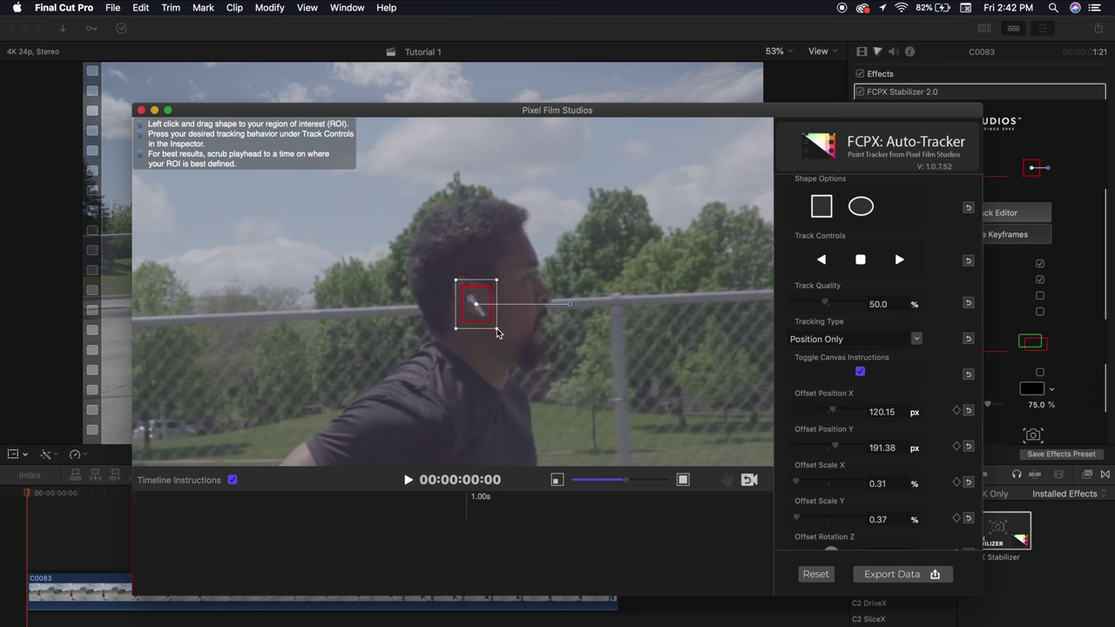
{"action": "left_click_drag", "start_coordinate": [497, 333], "coordinate": [498, 334]}
{"action": "mouse_move", "coordinate": [139, 498]}
{"action": "left_mouse_down"}
{"action": "mouse_move", "coordinate": [219, 498]}
{"action": "mouse_move", "coordinate": [111, 498]}
{"action": "left_mouse_up"}
- Set Track Quality to 100 with Position Only, and track forward until the point drifts
{"action": "left_click_drag", "start_coordinate": [824, 303], "coordinate": [886, 303]}
{"action": "left_click", "coordinate": [915, 339]}
{"action": "left_click", "coordinate": [839, 366]}
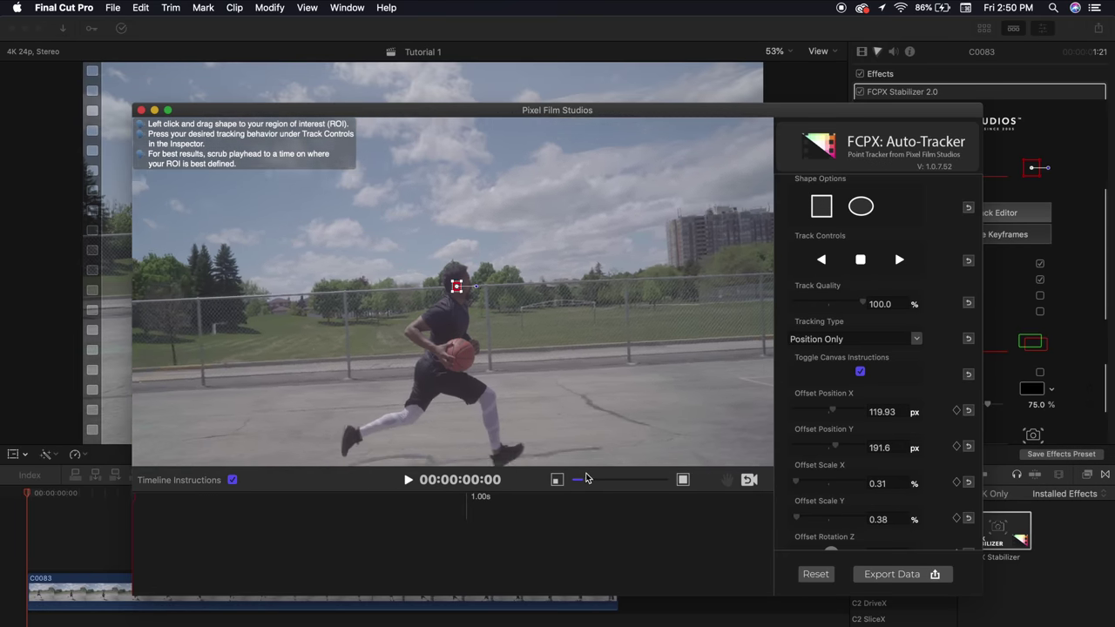
{"action": "left_click_drag", "start_coordinate": [586, 478], "coordinate": [581, 479]}
{"action": "left_click", "coordinate": [726, 480]}
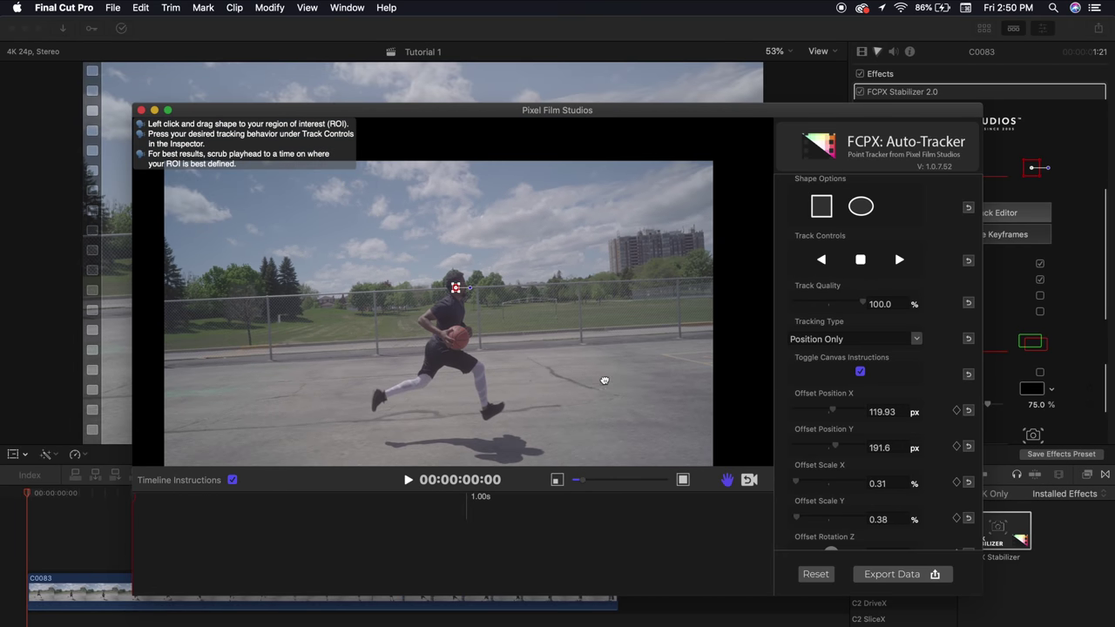
{"action": "left_click_drag", "start_coordinate": [605, 381], "coordinate": [621, 361]}
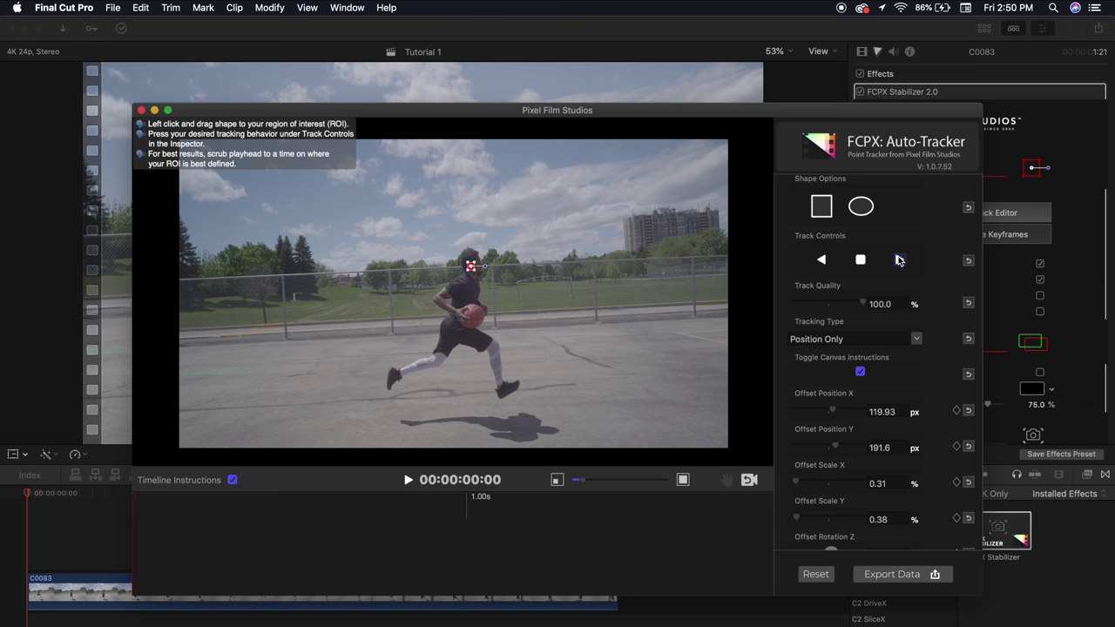
{"action": "left_click", "coordinate": [898, 260]}
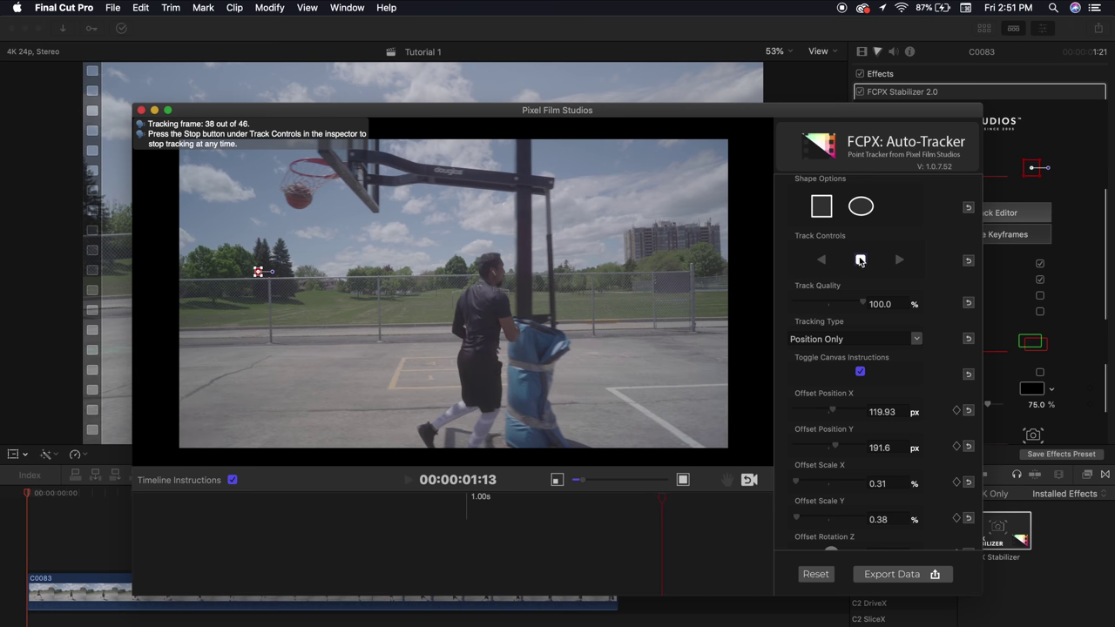
{"action": "left_click", "coordinate": [860, 261]}
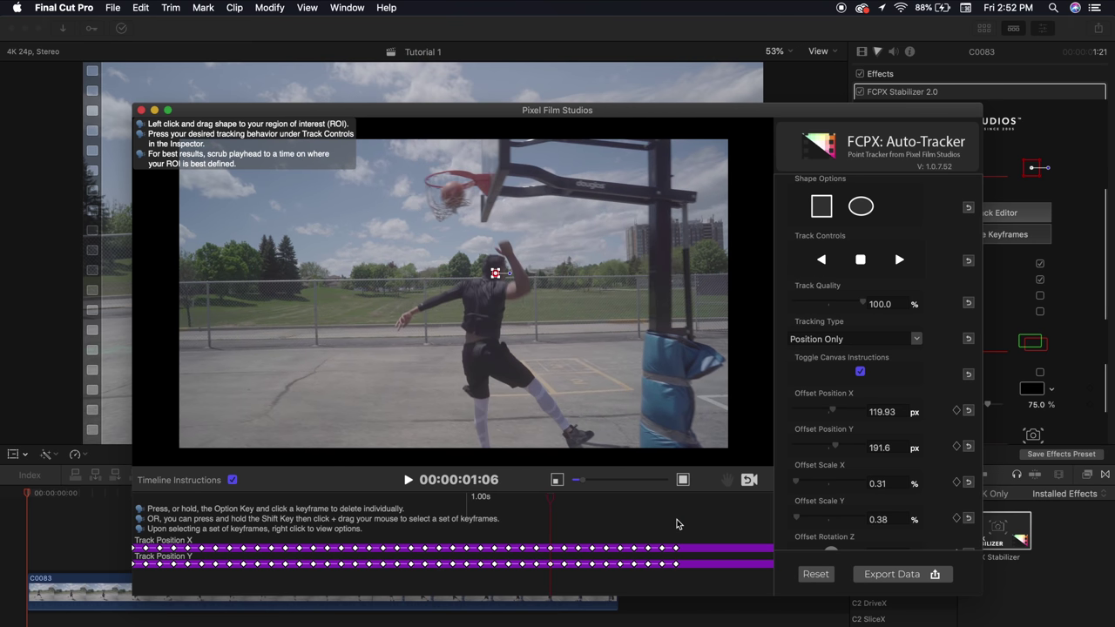
- Remove the drifting Track Position keyframes near the clip's end
{"action": "key", "text": "Right"}
{"action": "key", "text": "Right"}
{"action": "key", "text": "Right"}
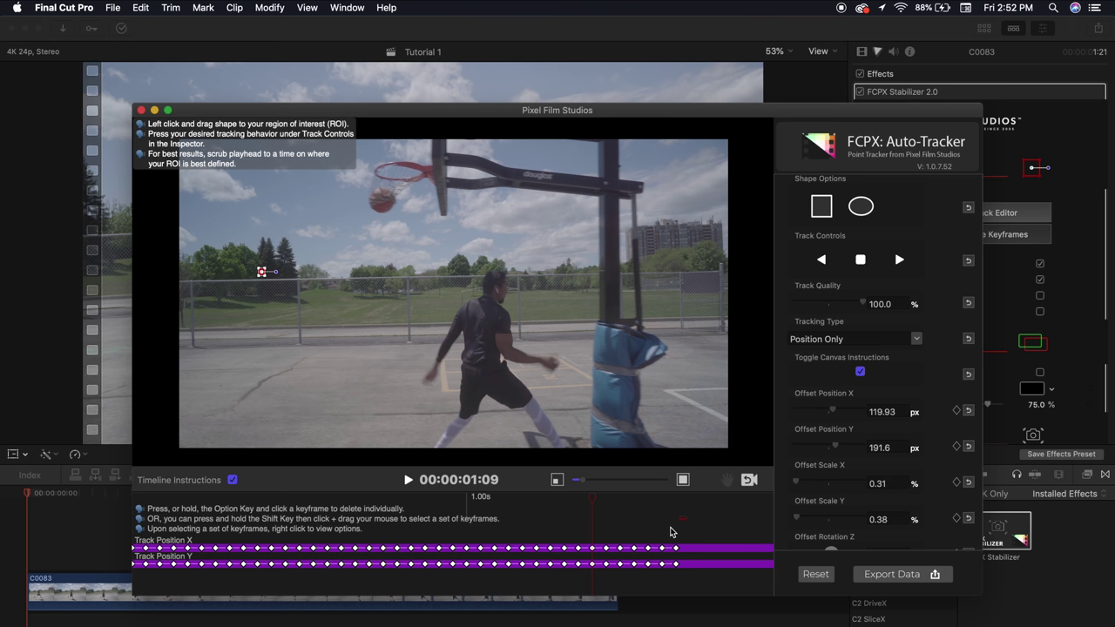
{"action": "left_click_drag", "start_coordinate": [687, 518], "coordinate": [587, 584]}
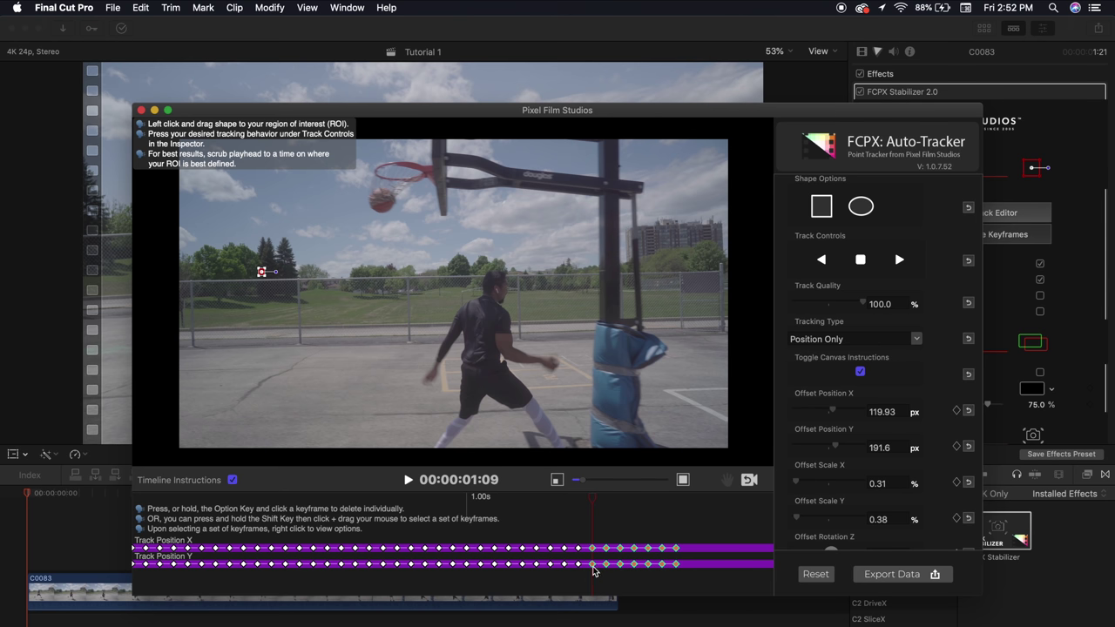
{"action": "right_click", "coordinate": [591, 568]}
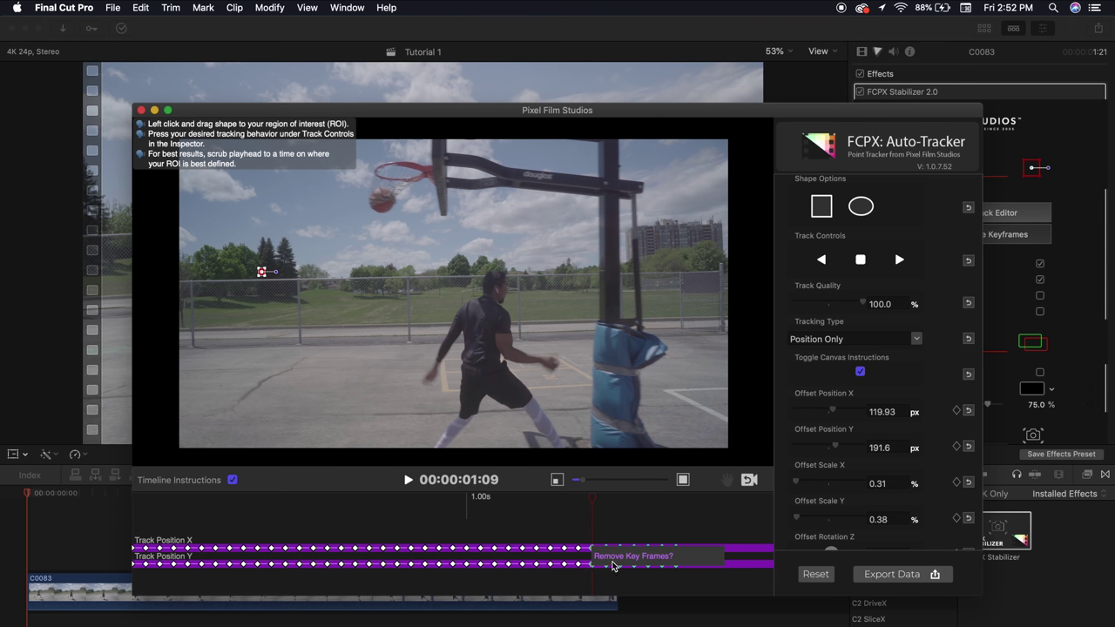
{"action": "left_click", "coordinate": [612, 565]}
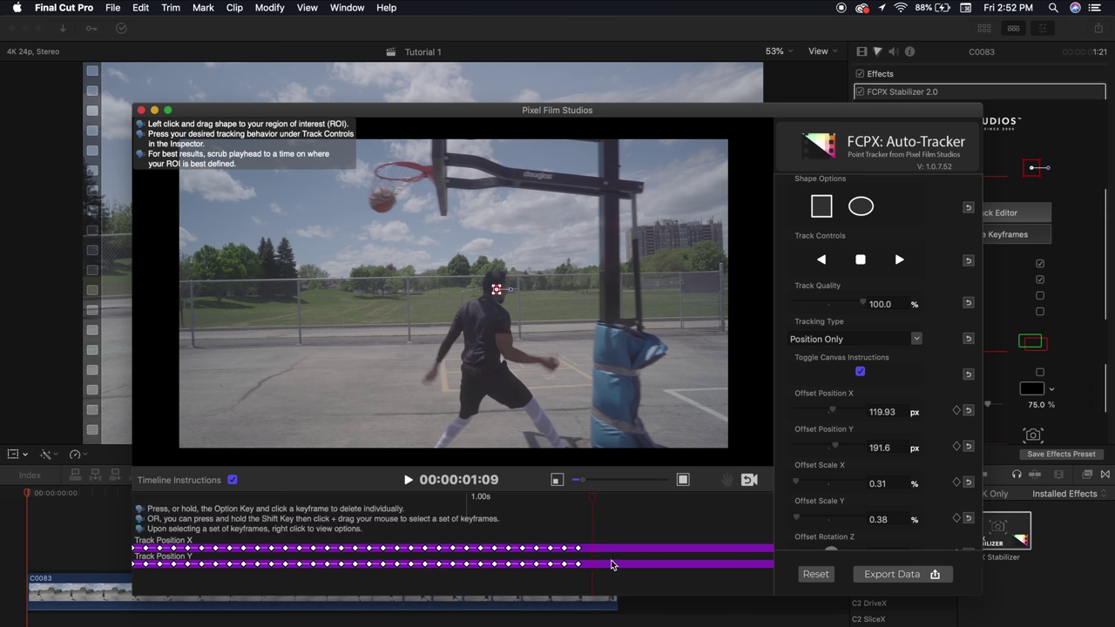
- Add Offset Position and Scale keyframes, then re-place the tracking box on the ear at 01:09
{"action": "key", "text": "Left"}
{"action": "key", "text": "Left"}
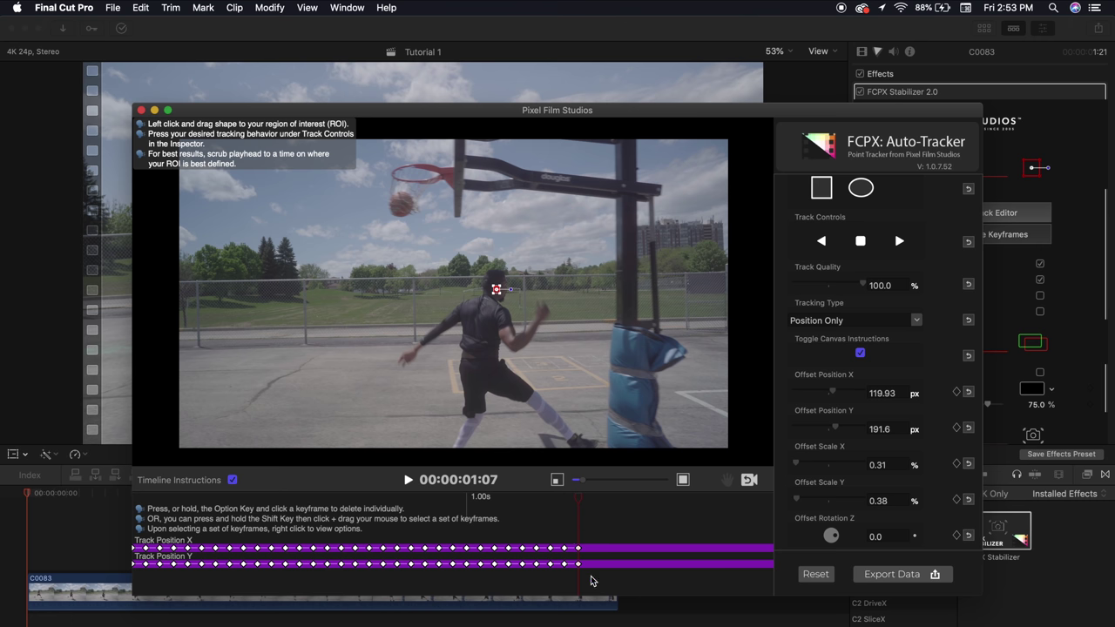
{"action": "left_click", "coordinate": [957, 393]}
{"action": "left_click", "coordinate": [957, 428]}
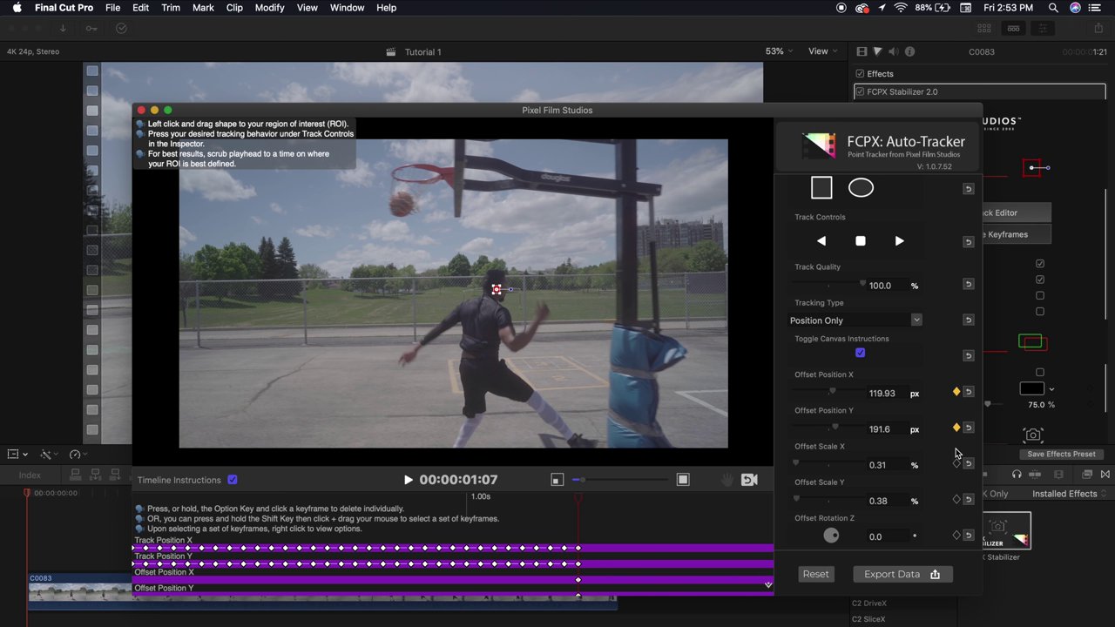
{"action": "left_click", "coordinate": [957, 463]}
{"action": "left_click", "coordinate": [955, 500]}
{"action": "left_click_drag", "start_coordinate": [579, 510], "coordinate": [593, 504]}
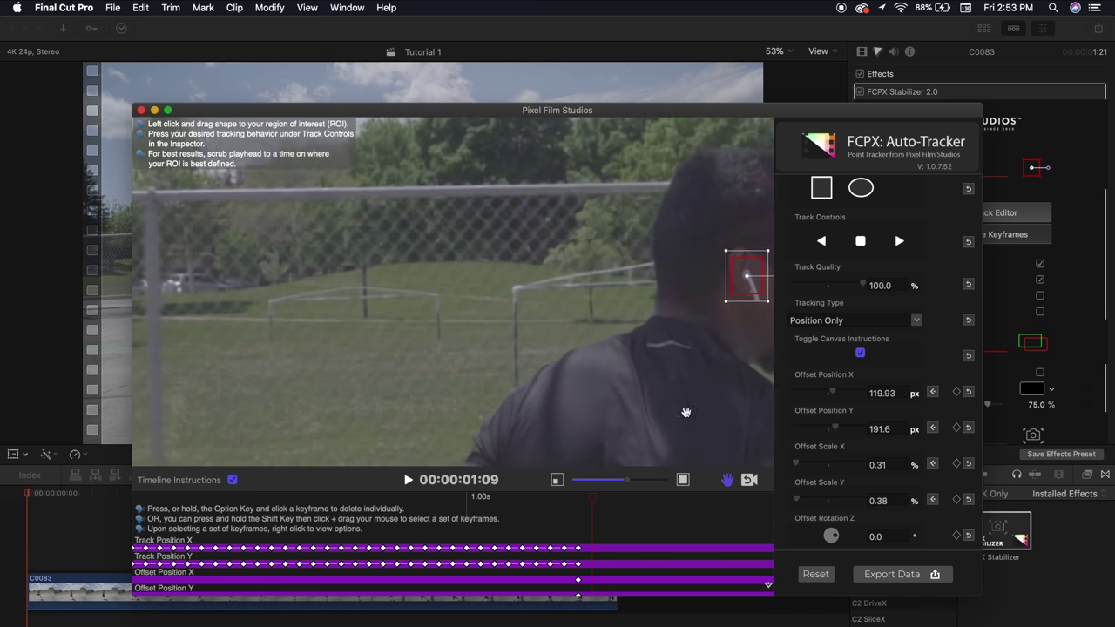
{"action": "left_click_drag", "start_coordinate": [738, 292], "coordinate": [466, 307]}
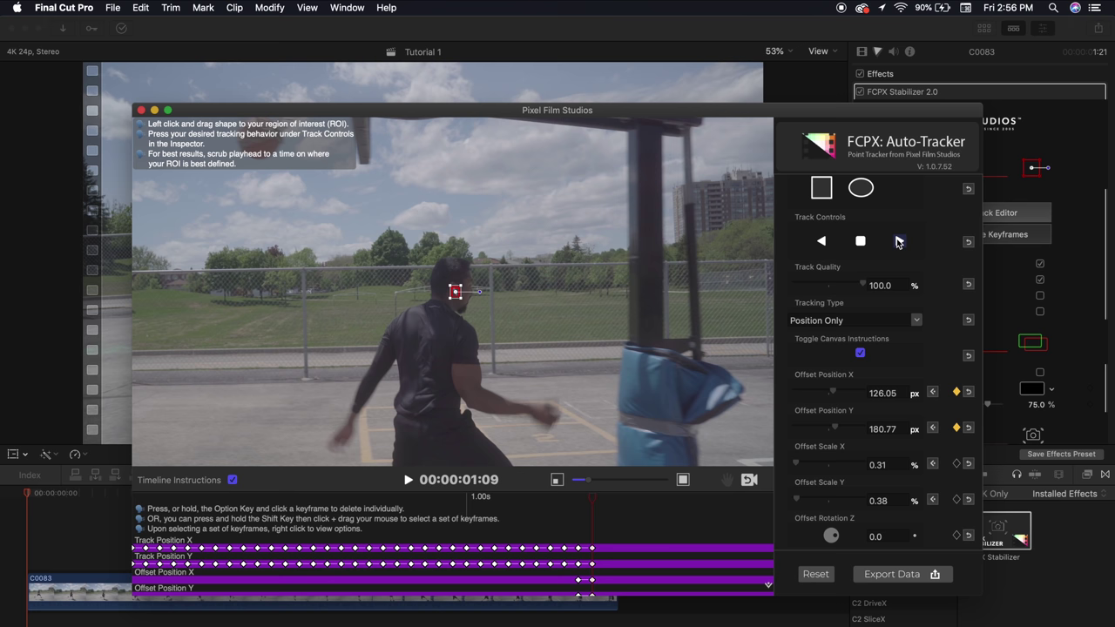
- Resume tracking to the clip's end and delete the bad final keyframes
{"action": "left_click", "coordinate": [899, 242]}
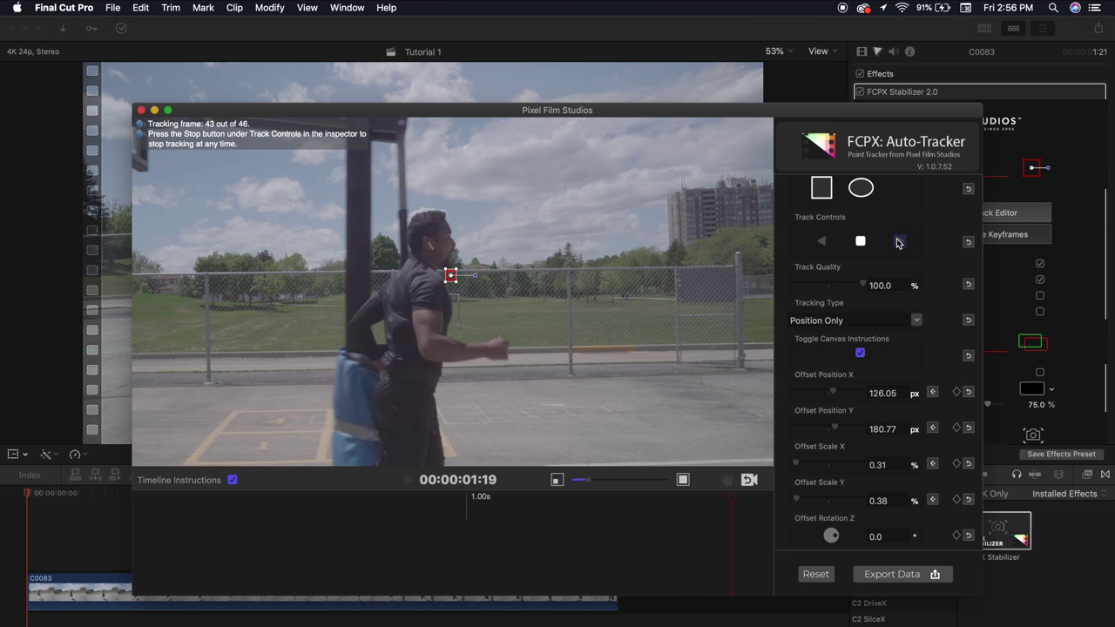
{"action": "left_click", "coordinate": [862, 243]}
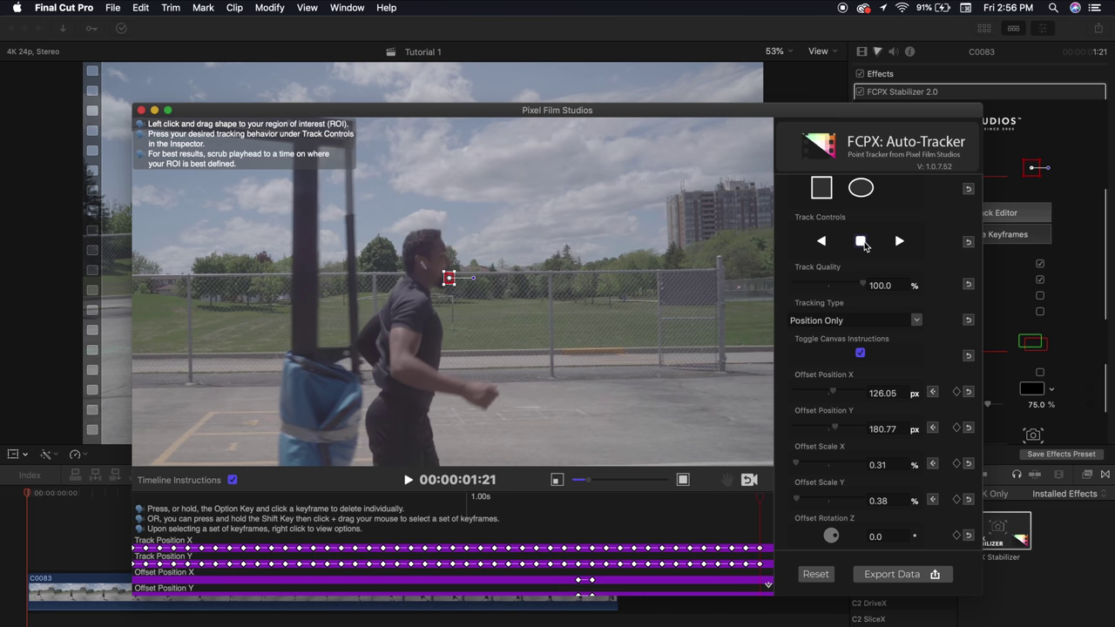
{"action": "key", "text": "Left"}
{"action": "key", "text": "Left"}
{"action": "key", "text": "Left"}
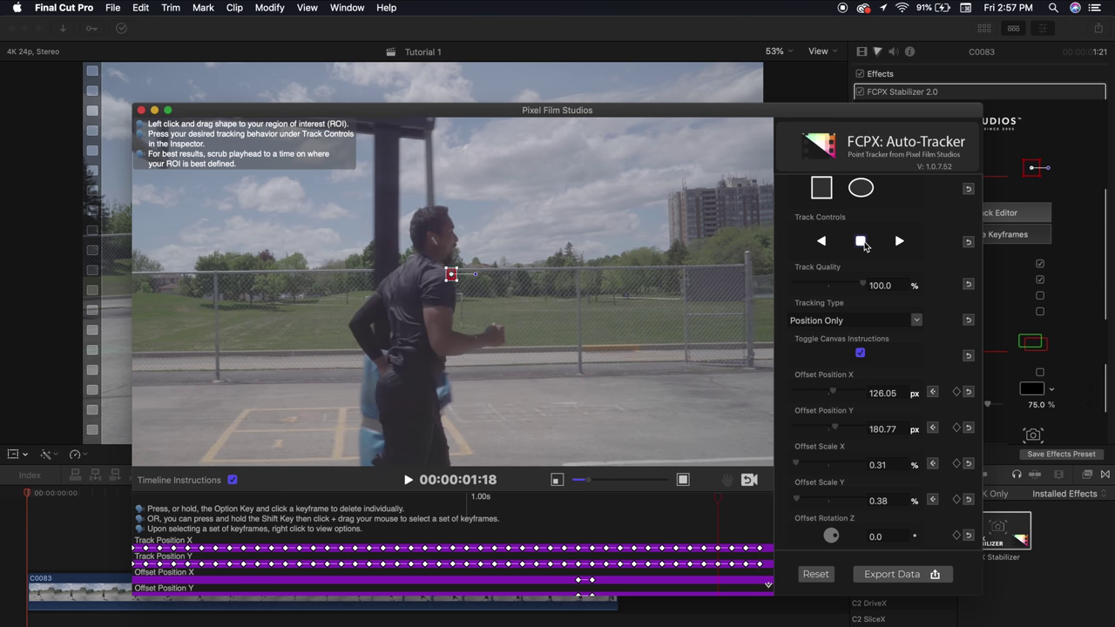
{"action": "key", "text": "Left"}
{"action": "key", "text": "Left"}
{"action": "key", "text": "Left"}
{"action": "key", "text": "Left"}
{"action": "key", "text": "Left"}
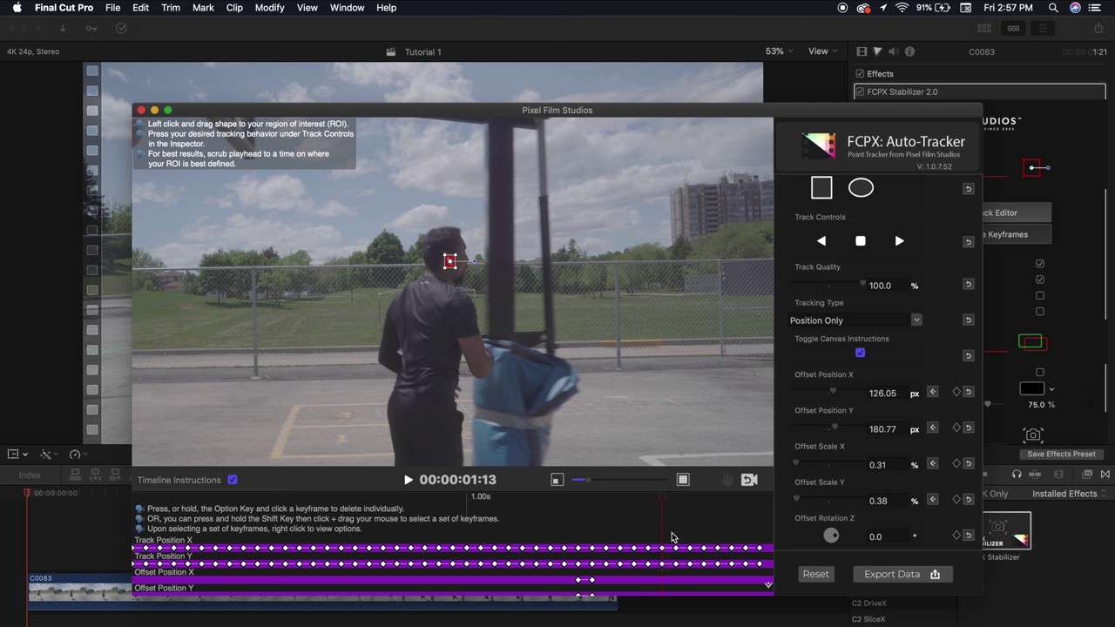
{"action": "left_click_drag", "start_coordinate": [671, 530], "coordinate": [763, 589]}
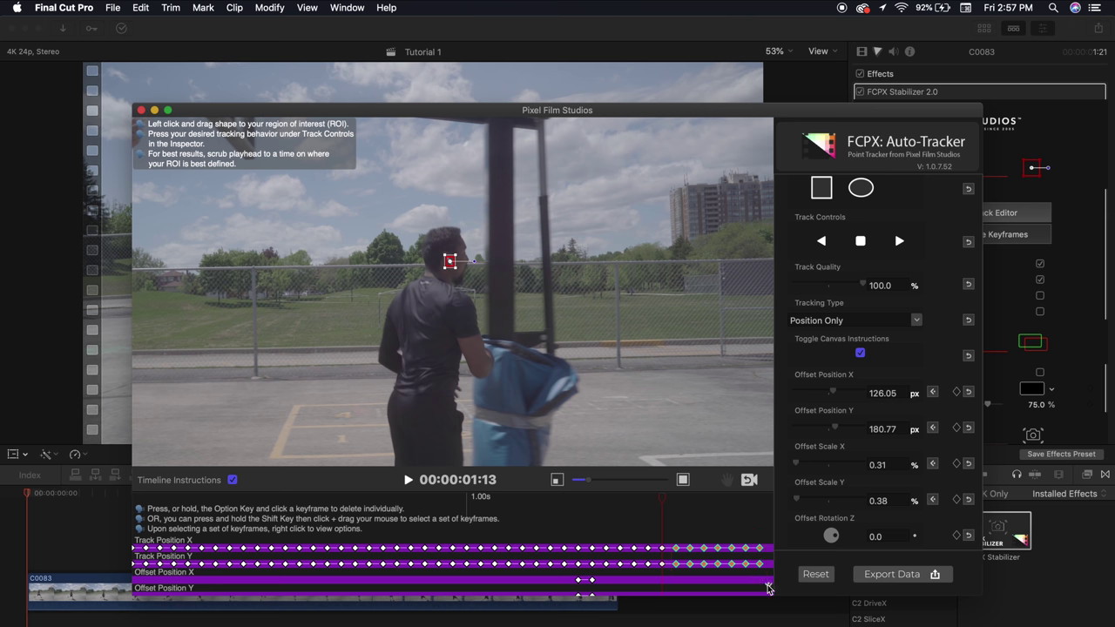
{"action": "right_click", "coordinate": [677, 546]}
{"action": "left_click", "coordinate": [688, 538]}
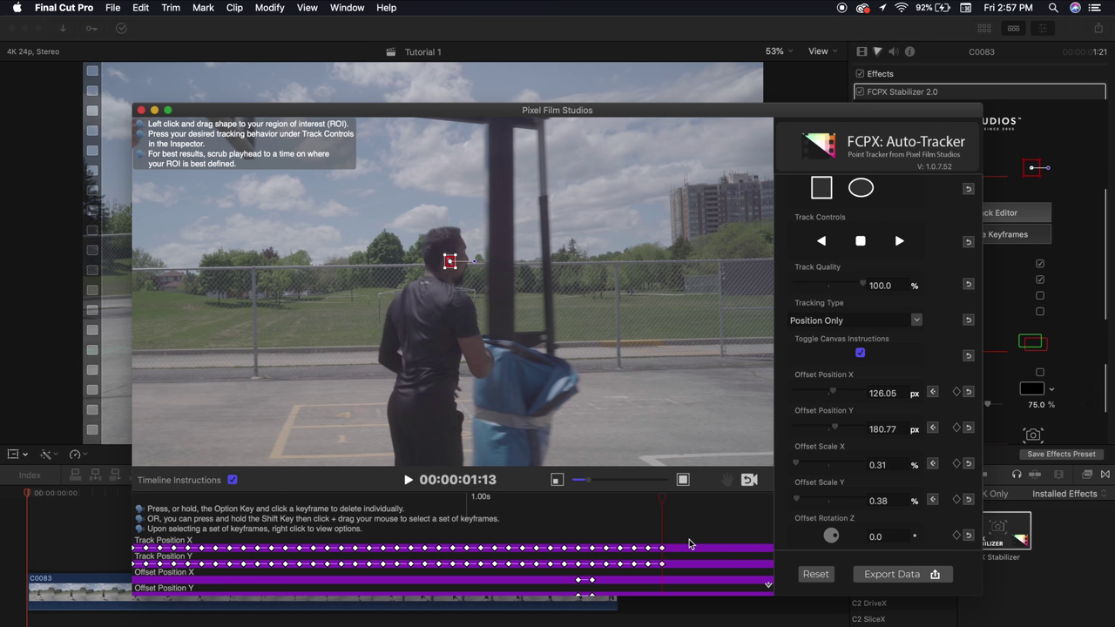
- Add offset keyframes at 01:13 and move the tracking box onto the AirPod at 01:15
{"action": "left_click", "coordinate": [680, 503]}
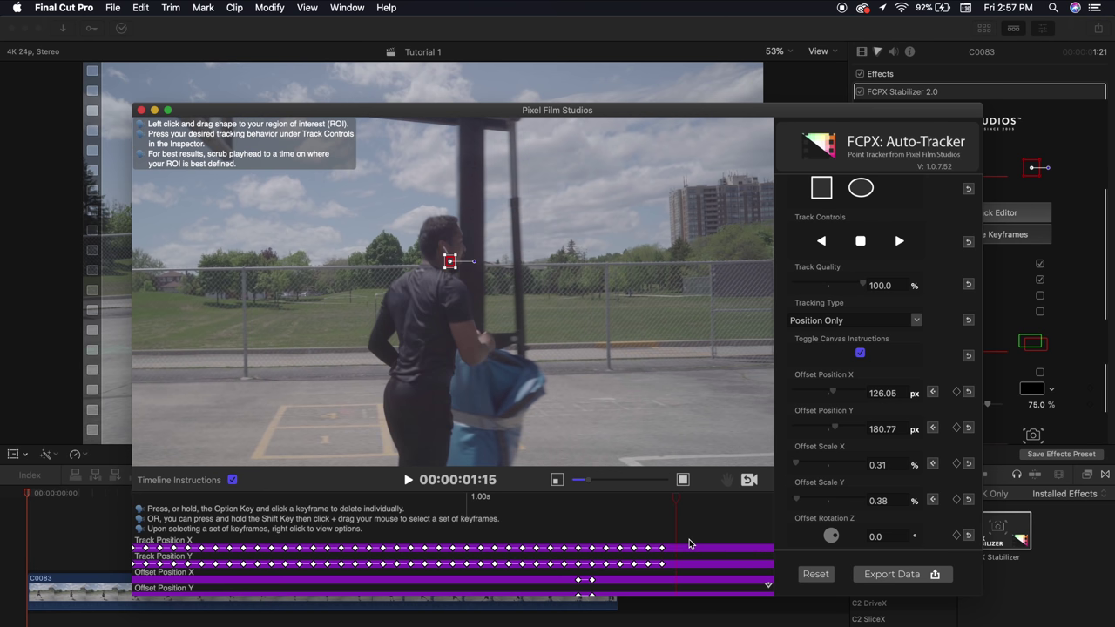
{"action": "left_click", "coordinate": [664, 503]}
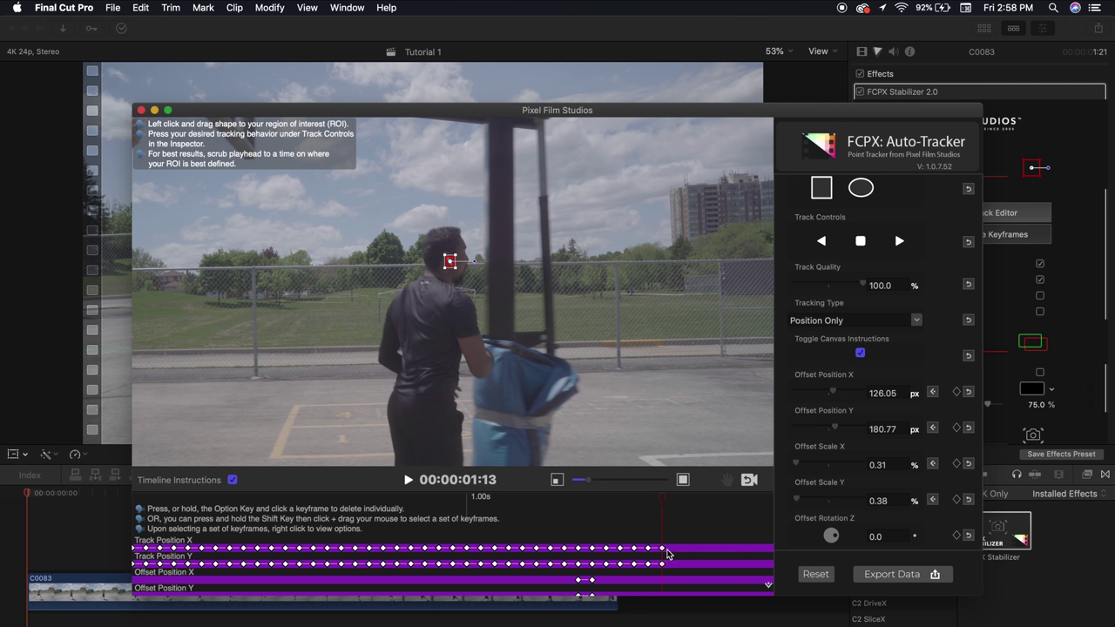
{"action": "left_click", "coordinate": [957, 392]}
{"action": "left_click", "coordinate": [957, 427]}
{"action": "left_click", "coordinate": [956, 463]}
{"action": "key", "text": "Right"}
{"action": "key", "text": "Right"}
{"action": "left_click_drag", "start_coordinate": [581, 480], "coordinate": [622, 480]}
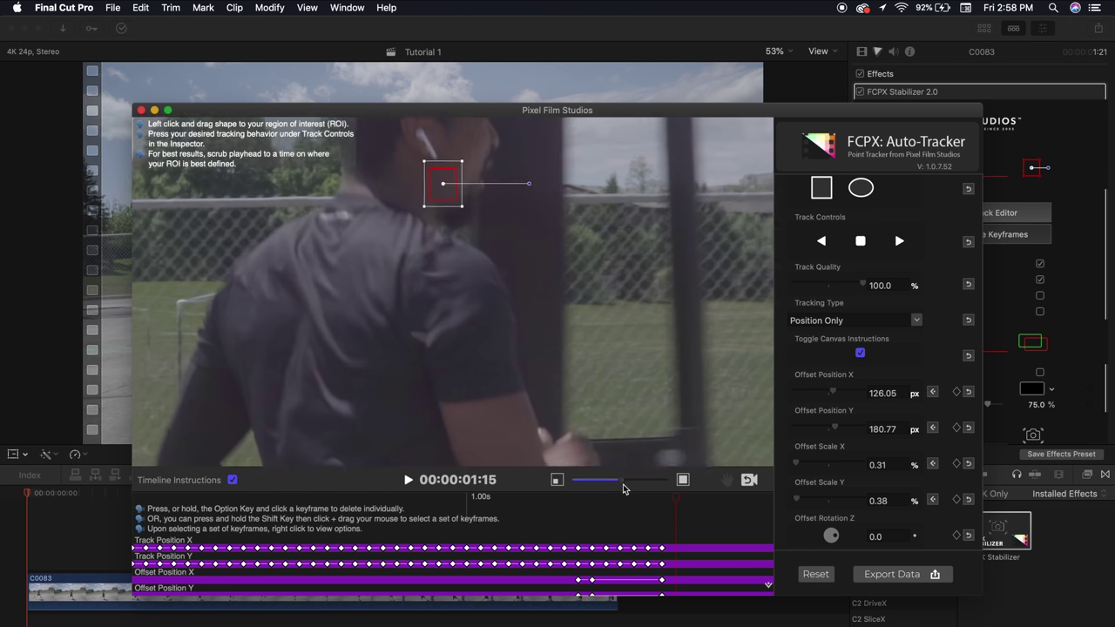
{"action": "left_click_drag", "start_coordinate": [484, 312], "coordinate": [466, 294]}
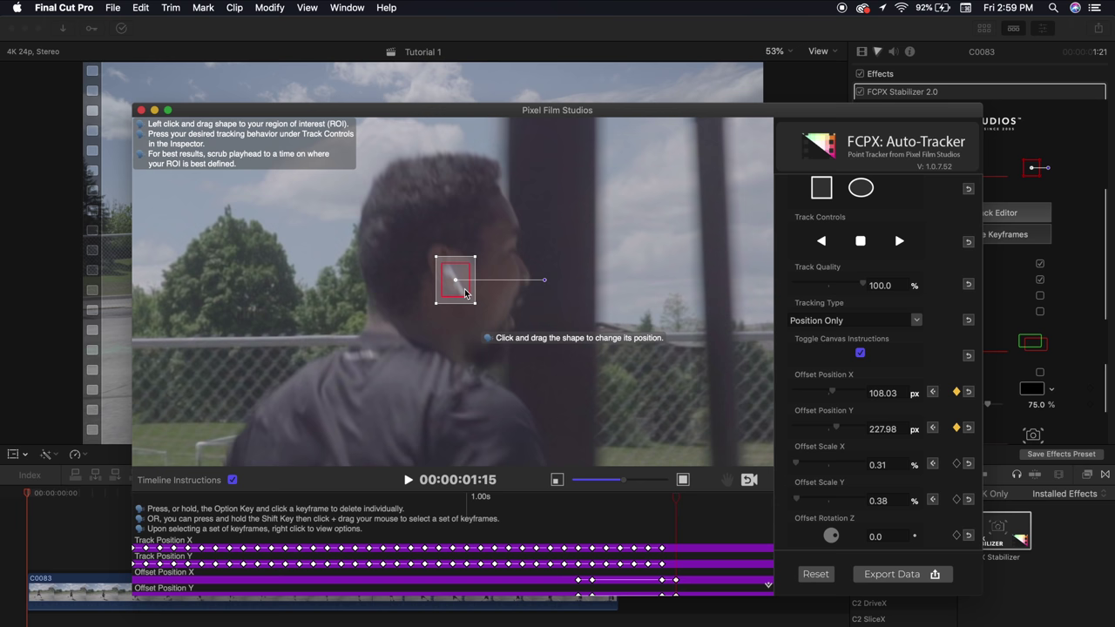
{"action": "left_click_drag", "start_coordinate": [623, 479], "coordinate": [581, 479]}
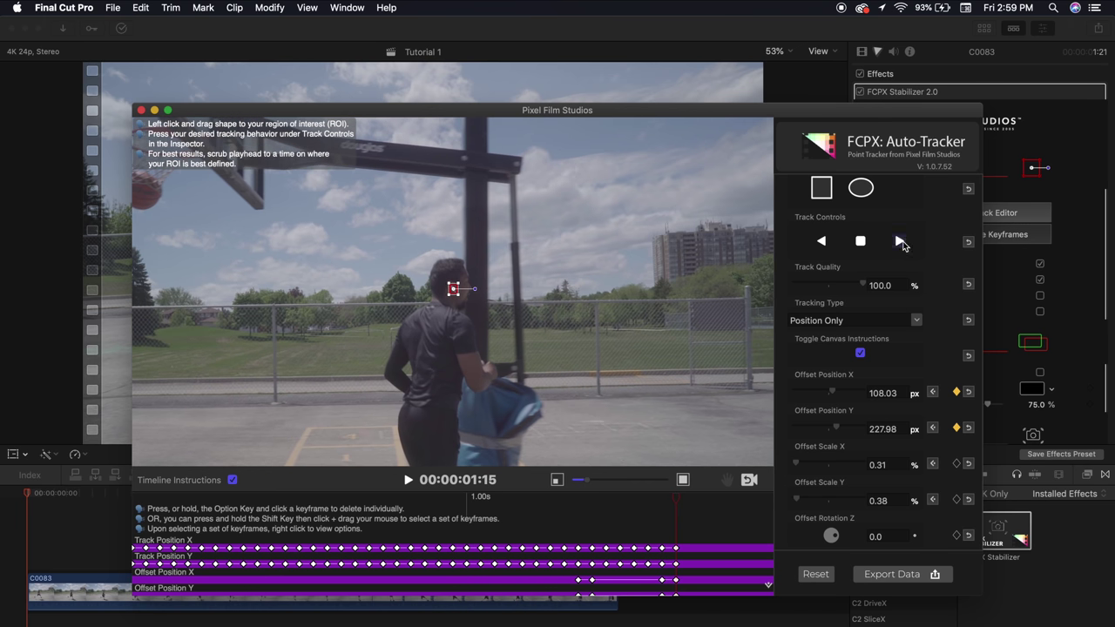
- Track forward from 01:15, check the later frames, and export the data to the clip
{"action": "left_click", "coordinate": [901, 243]}
{"action": "left_click", "coordinate": [475, 502]}
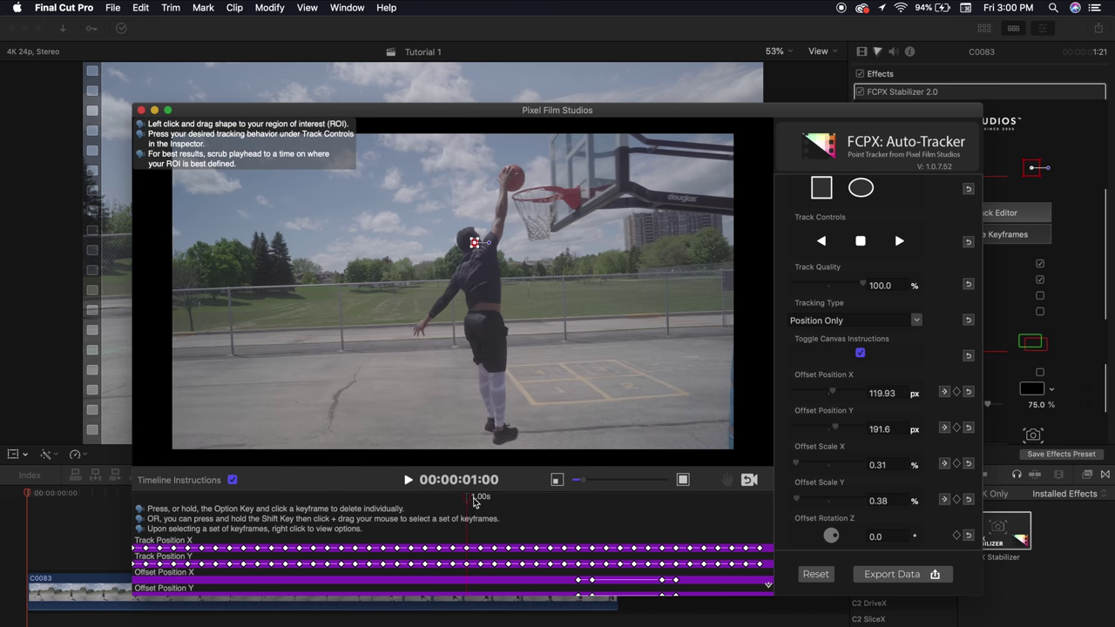
{"action": "left_click_drag", "start_coordinate": [475, 502], "coordinate": [718, 510]}
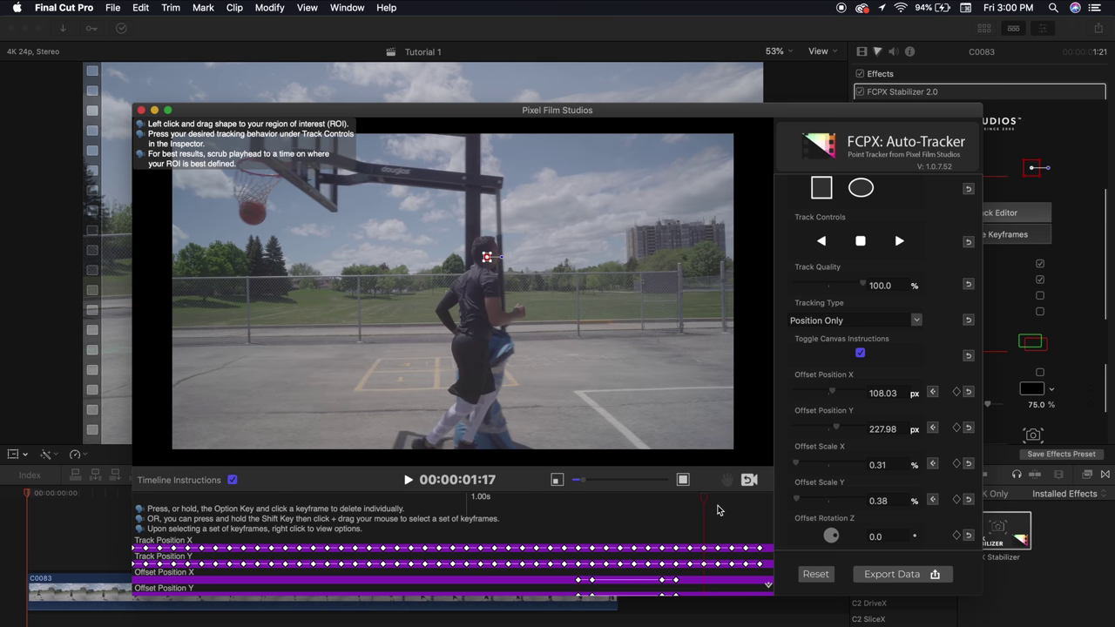
{"action": "left_click", "coordinate": [923, 583]}
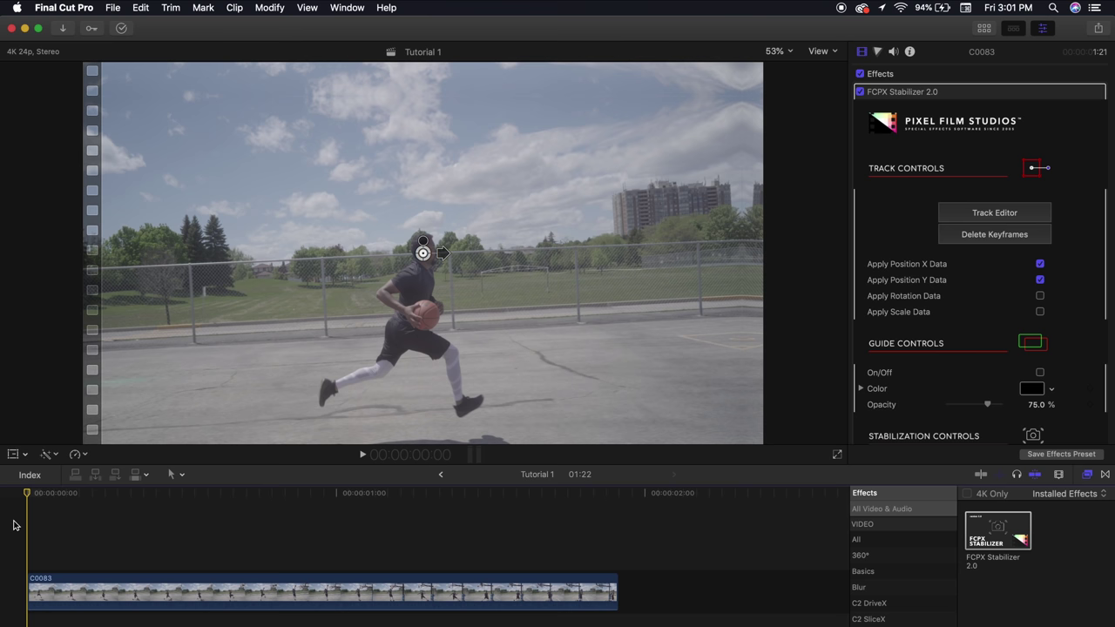
- Play the stabilized basketball clip, enable the framing guide, and set Offset Scale to 13
{"action": "key", "text": "space"}
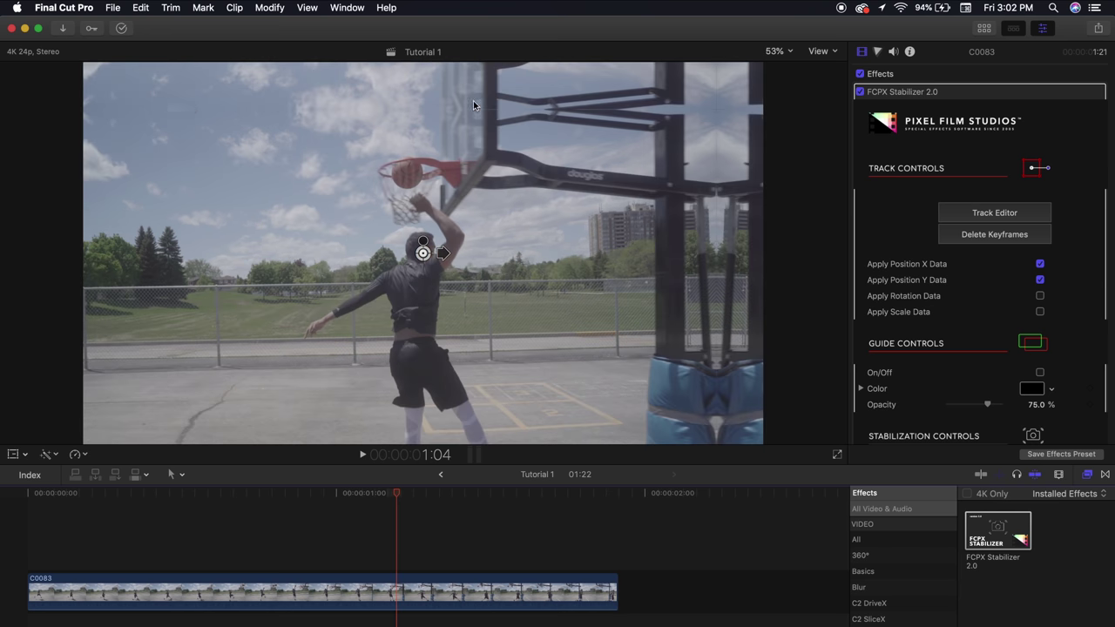
{"action": "mouse_move", "coordinate": [1040, 373]}
{"action": "left_click", "coordinate": [1040, 373]}
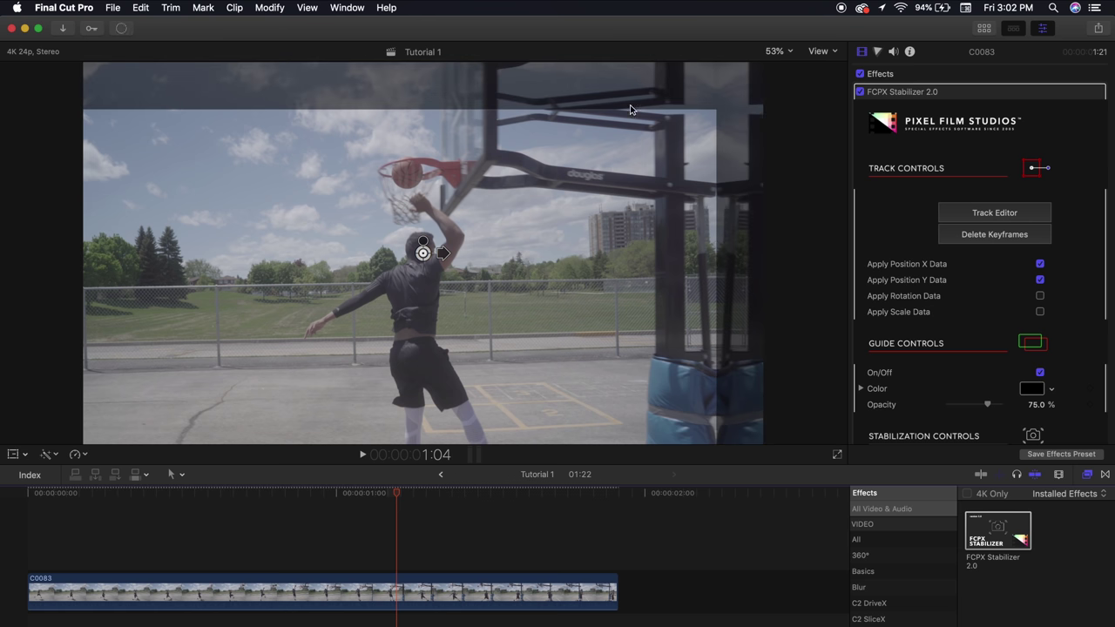
{"action": "scroll", "coordinate": [897, 372], "scroll_direction": "down", "scroll_amount": 3}
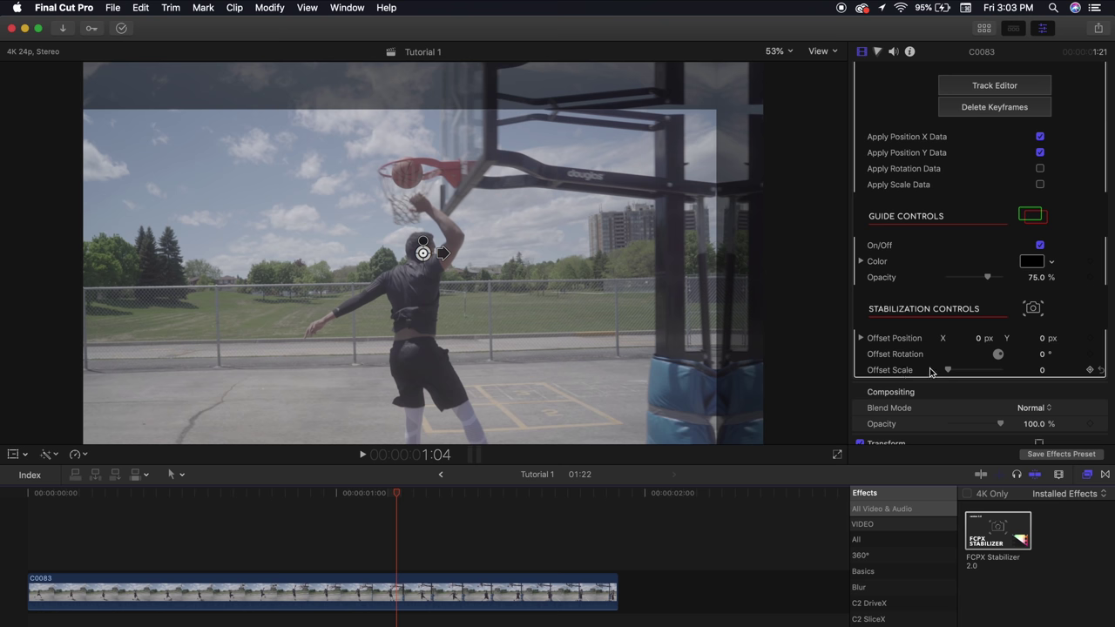
{"action": "left_click_drag", "start_coordinate": [948, 369], "coordinate": [1003, 366]}
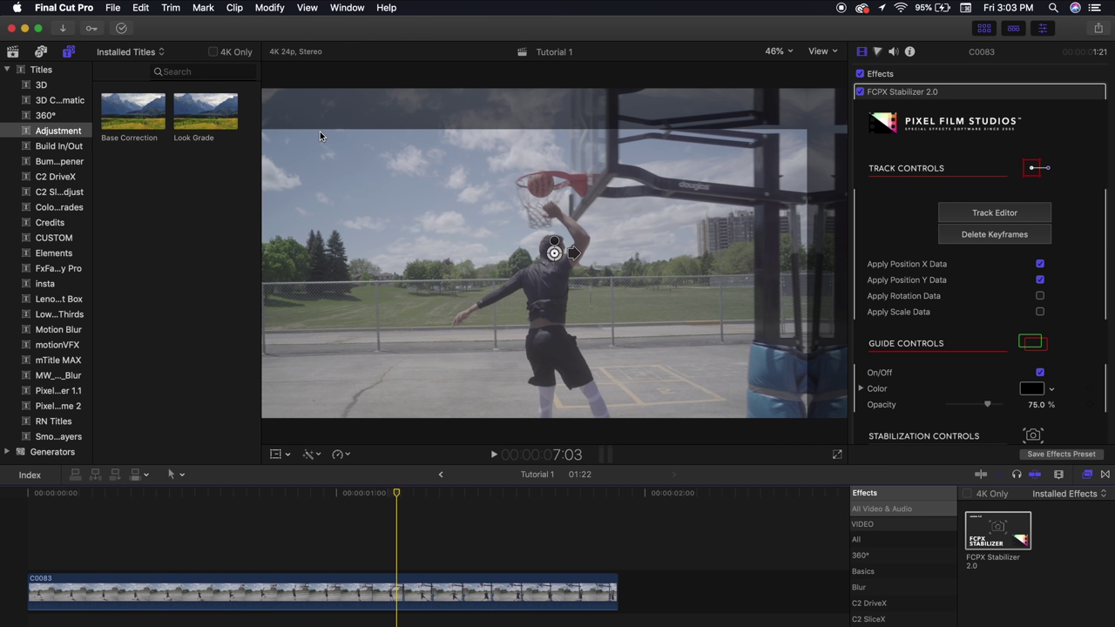
- Place a Look Grade adjustment clip above C0083 and apply a 2.35:1 Letterbox effect to it
{"action": "left_click_drag", "start_coordinate": [206, 110], "coordinate": [36, 522]}
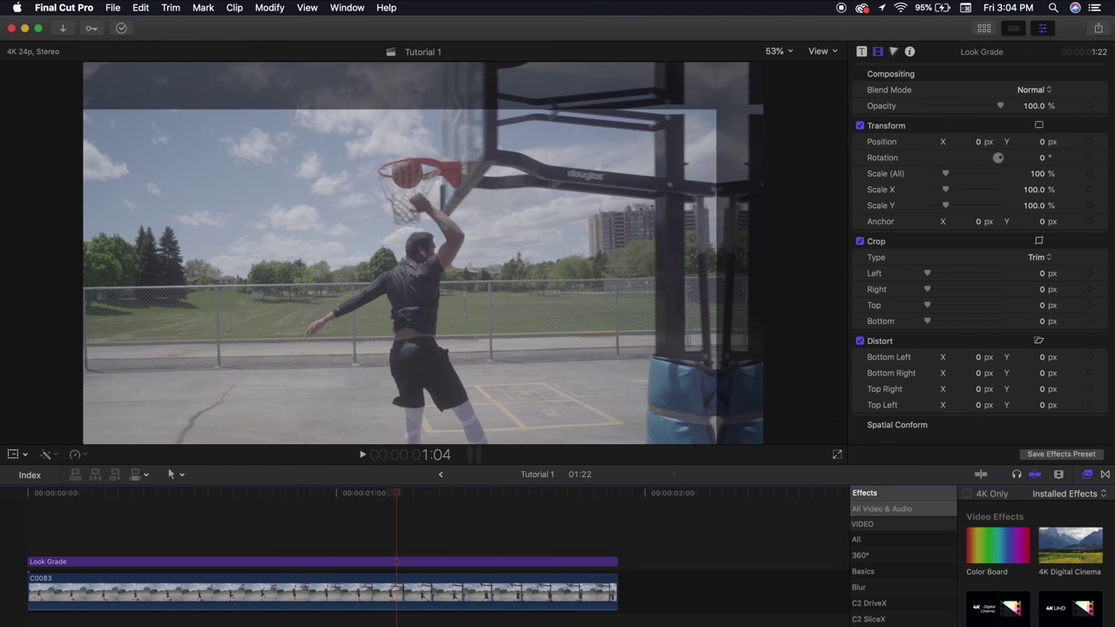
{"action": "left_click_drag", "start_coordinate": [997, 531], "coordinate": [582, 562]}
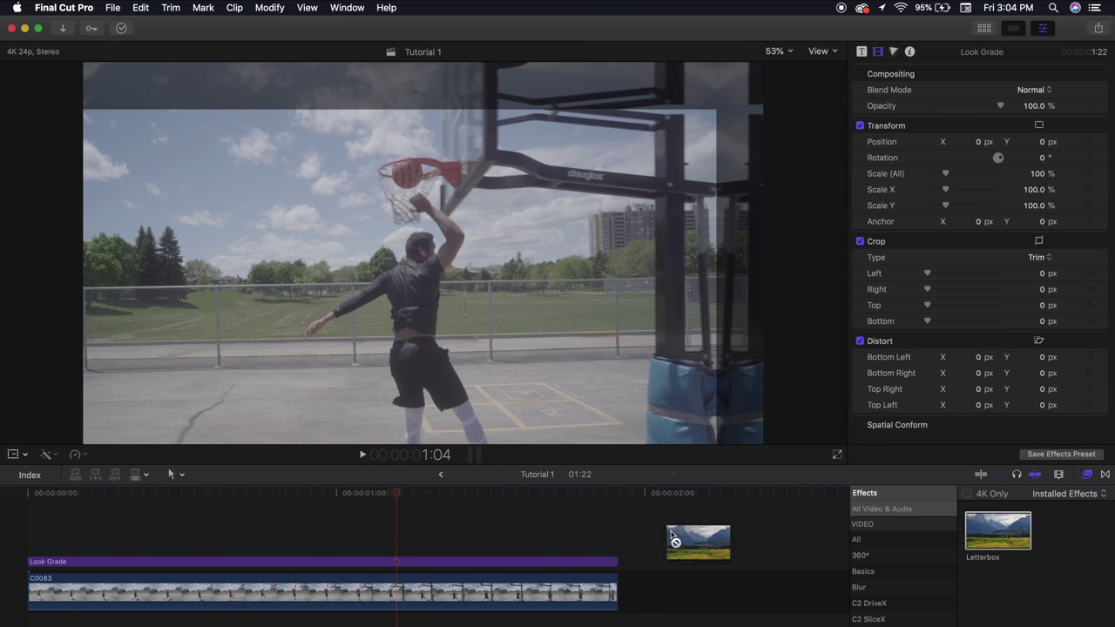
{"action": "left_click", "coordinate": [1044, 107]}
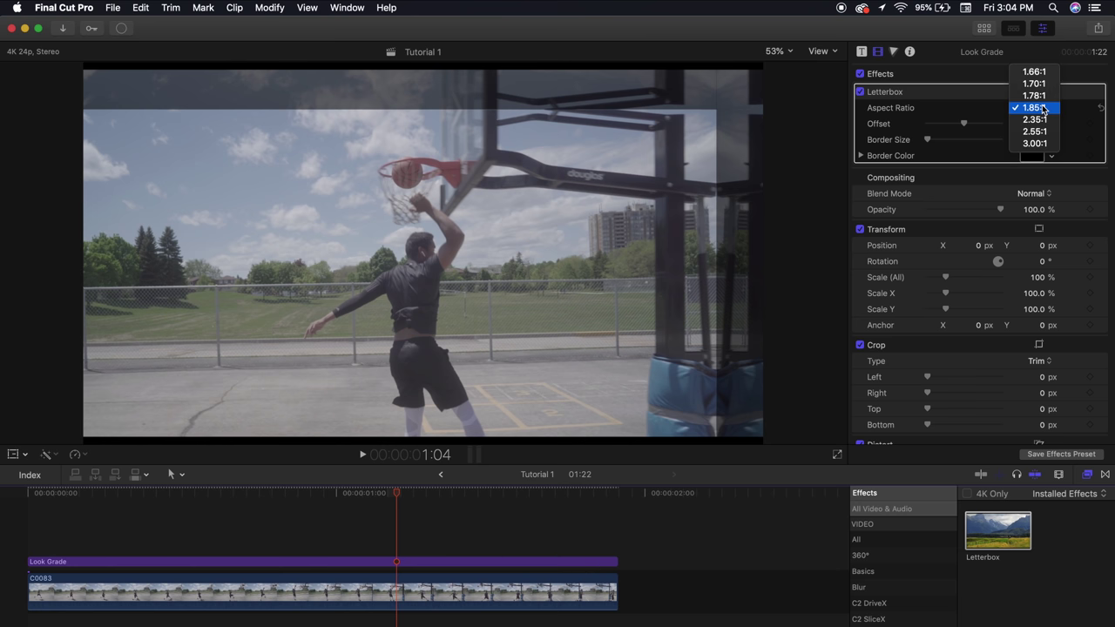
{"action": "left_click", "coordinate": [1049, 119]}
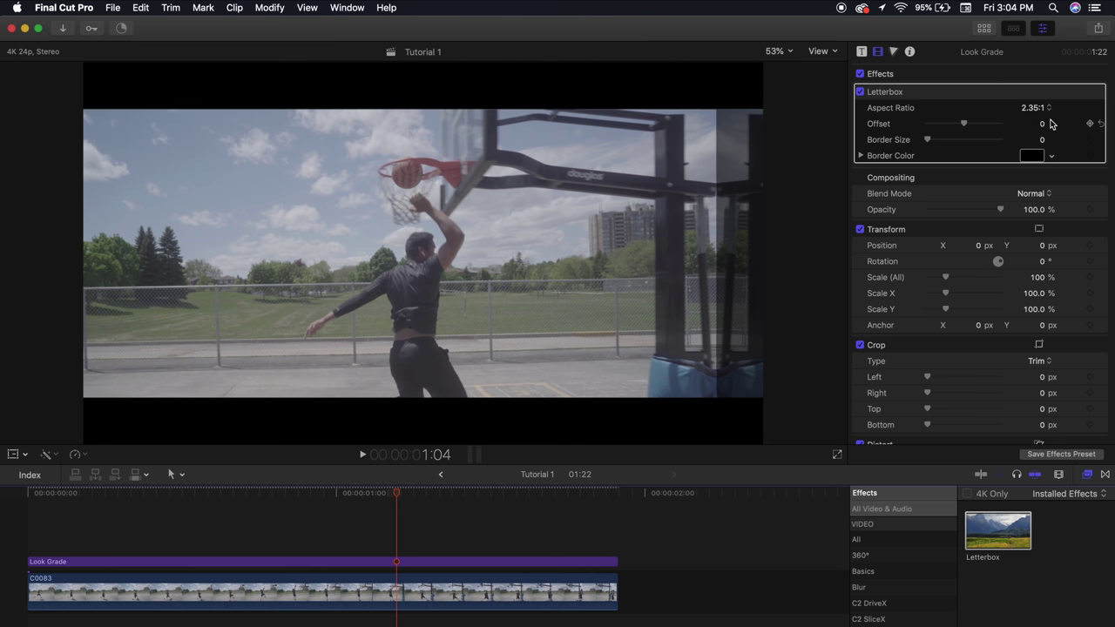
- Toggle the Look Grade layer off and back on with V to compare, then select C0083
{"action": "left_click", "coordinate": [400, 566]}
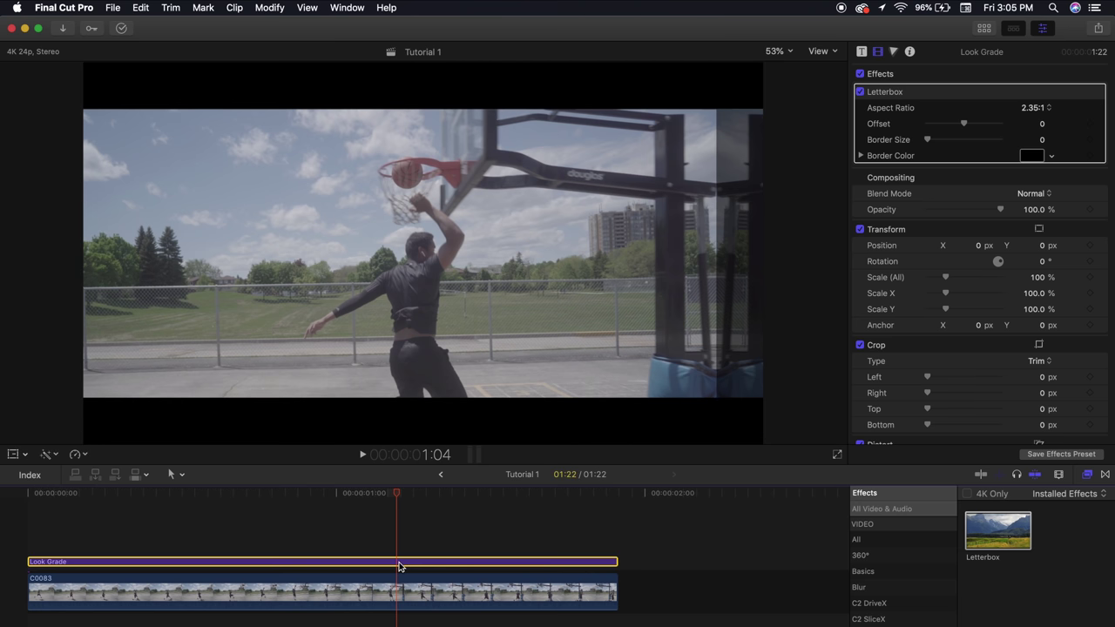
{"action": "key", "text": "v"}
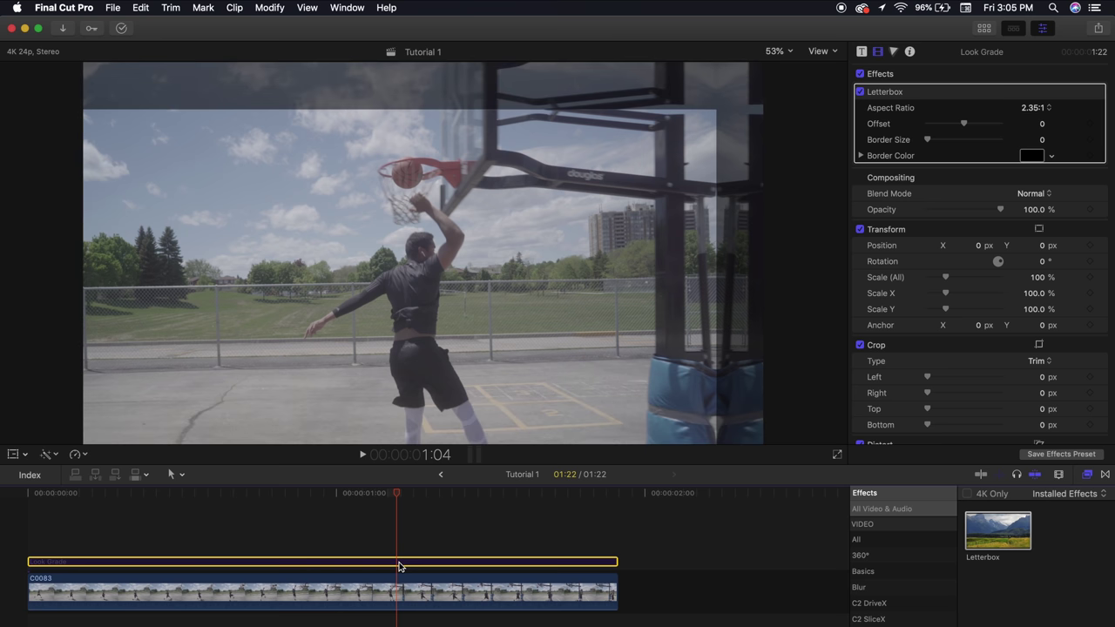
{"action": "key", "text": "v"}
{"action": "left_click", "coordinate": [396, 588]}
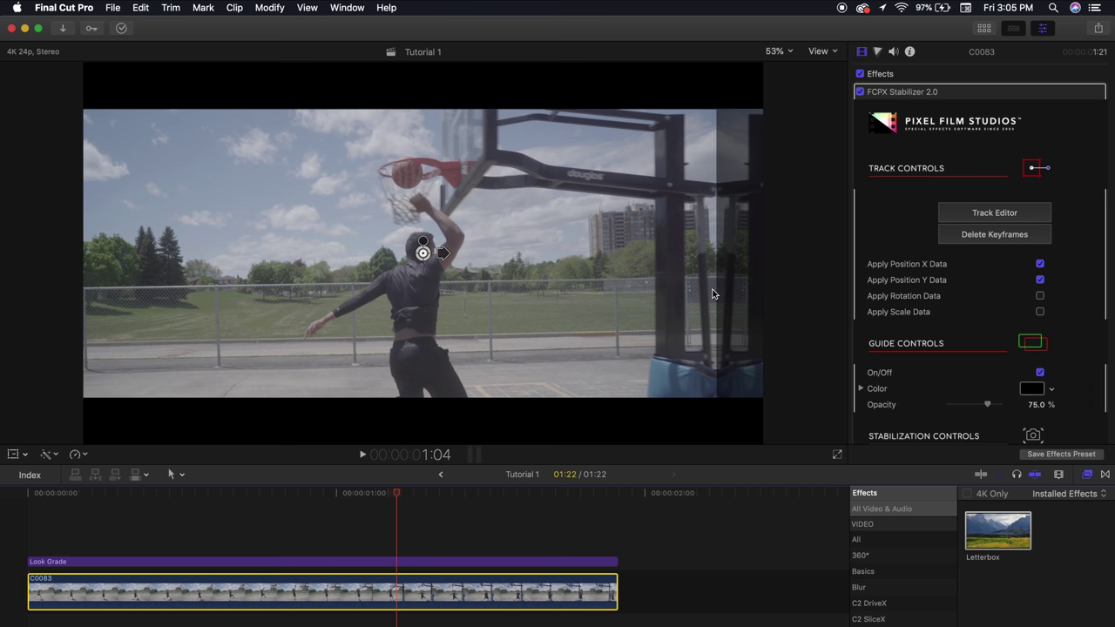
- Raise C0083's Stabilization Offset Scale to 17 in the inspector
{"action": "scroll", "coordinate": [923, 270], "scroll_direction": "down", "scroll_amount": 5}
{"action": "left_click_drag", "start_coordinate": [950, 285], "coordinate": [980, 286]}
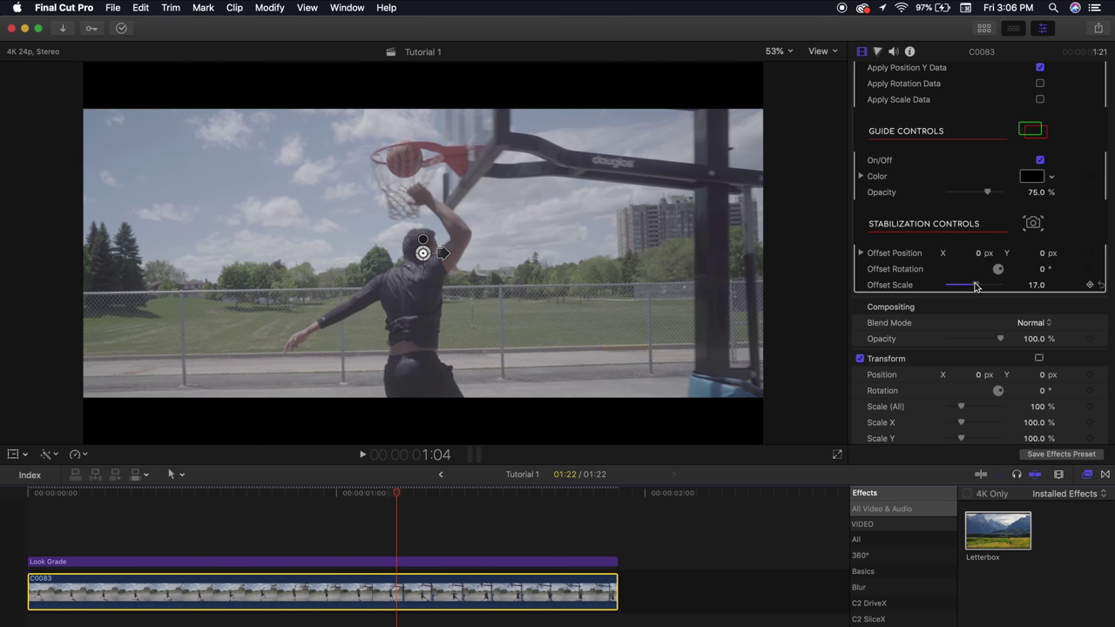